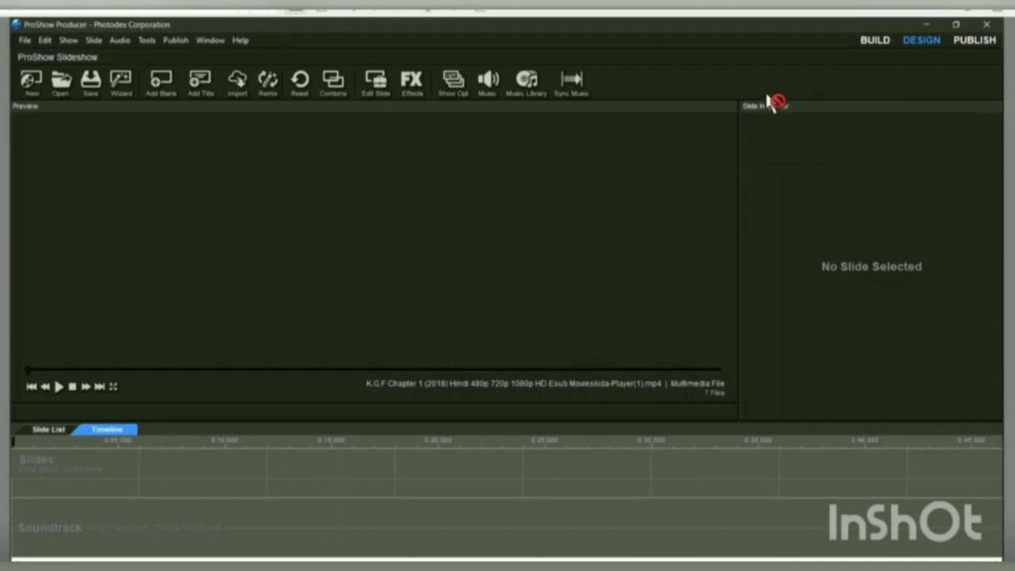
Start a new slide show with the wizard and continue past its introduction.
key("alt")
key("Down")
key("Right")
key("Left")
key("Down")
key("Return")
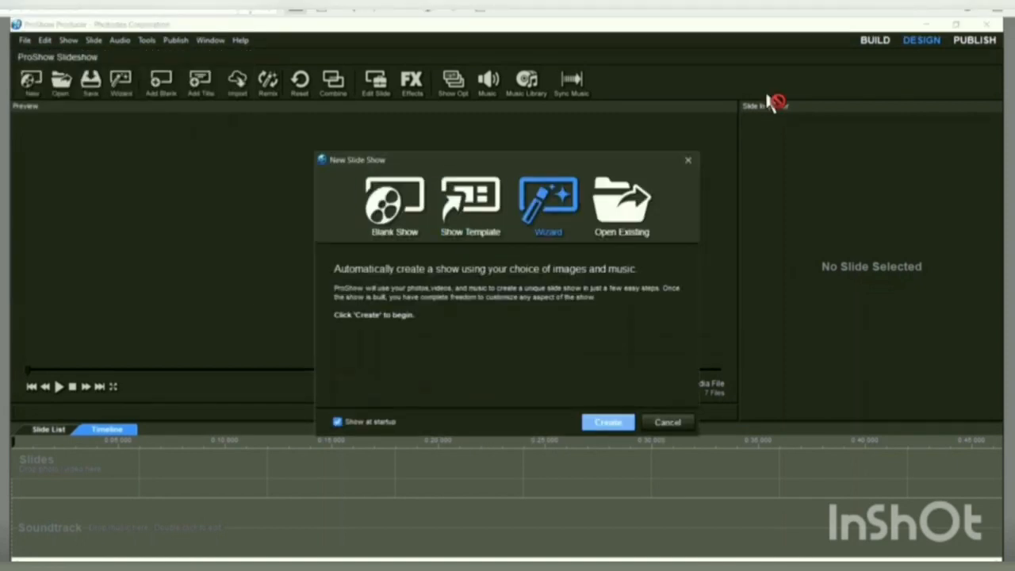
key("Return")
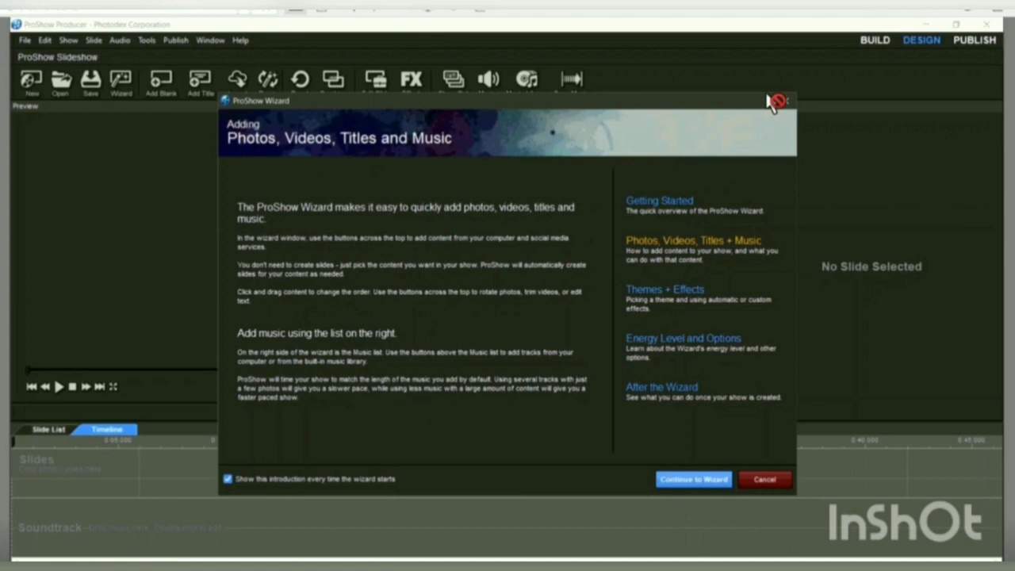
left_click(777, 102)
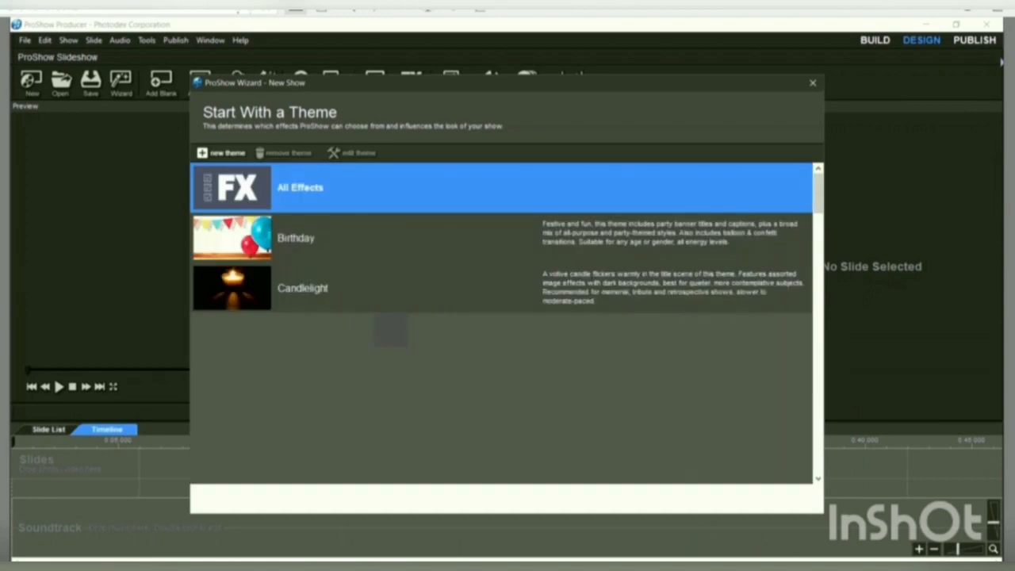
Look through the available themes and continue with the All Effects theme.
scroll(502, 321, "down", 1)
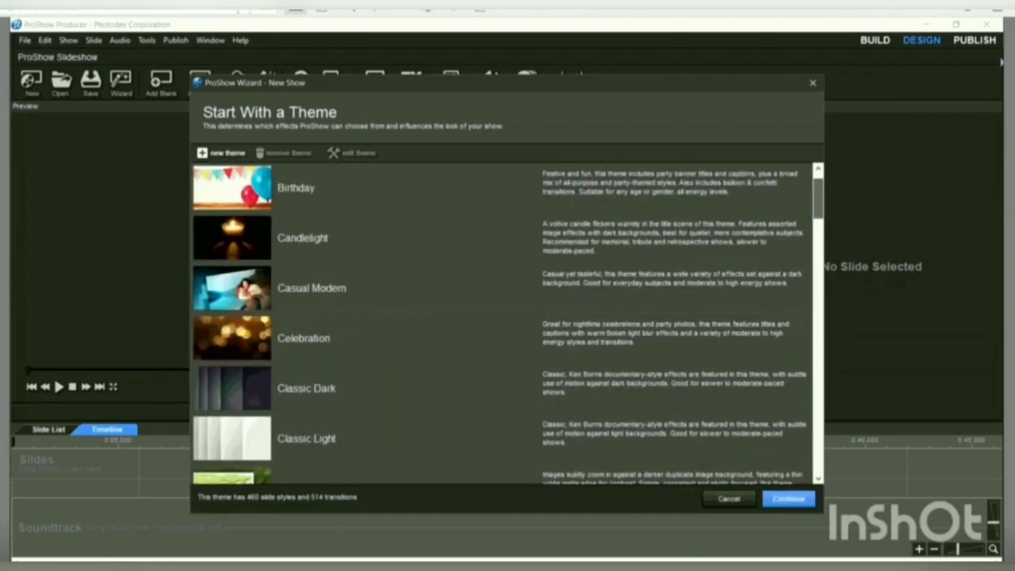
scroll(502, 321, "down", 3)
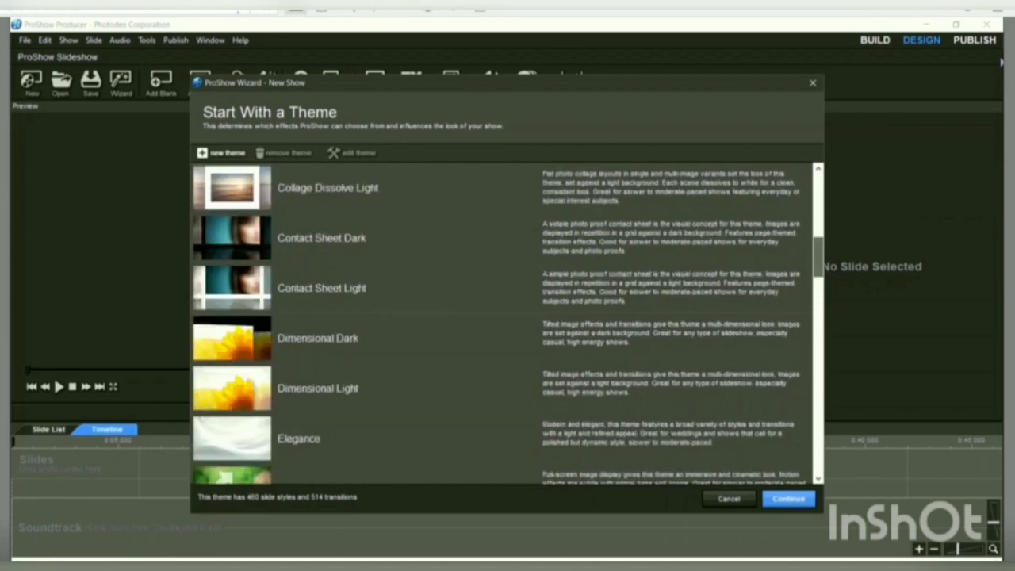
left_click(788, 498)
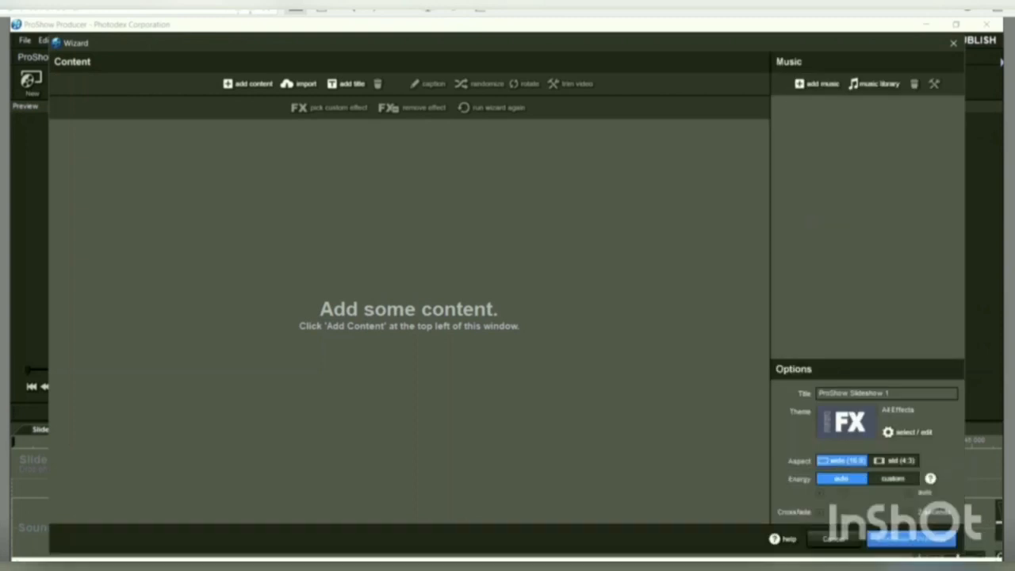
Add the pictures images (1) through images (5), IMG_20200710_153240 and IMG_20200710_153251 from the Pictures folder to the show content.
left_click(249, 83)
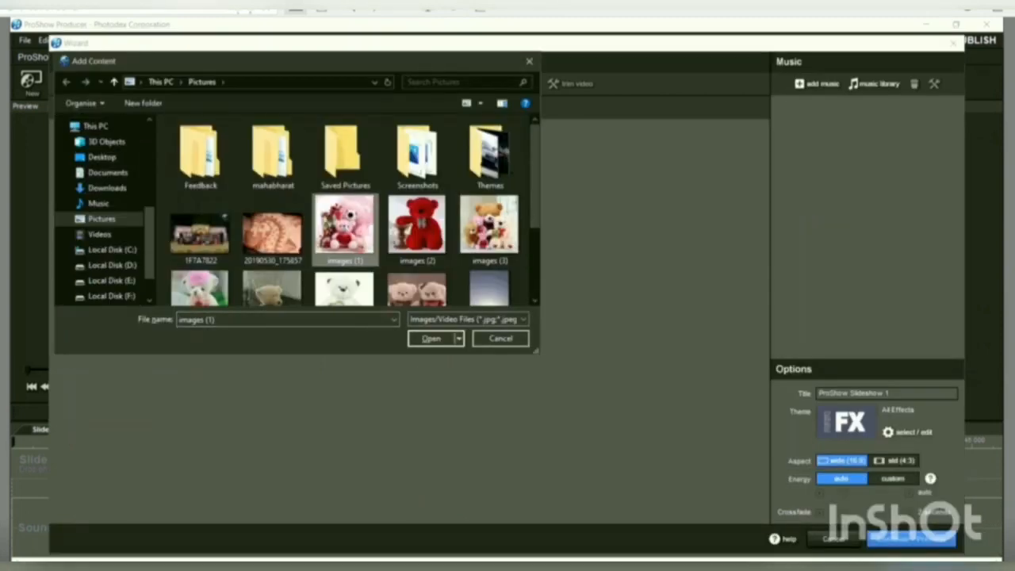
key("shift+Right")
key("shift+Right")
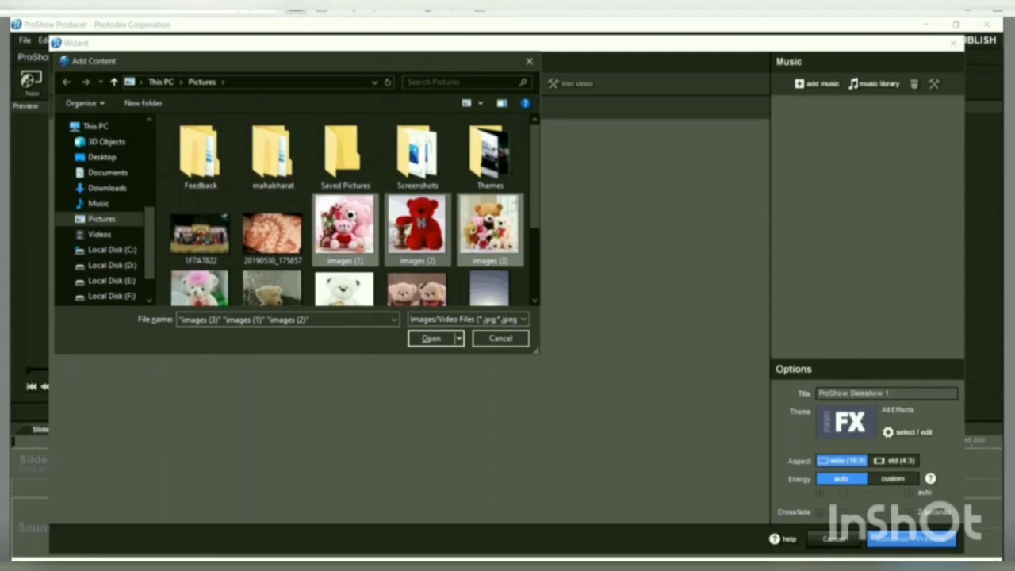
key("shift+Right")
key("shift+Right")
key("shift+Right")
key("shift+Right")
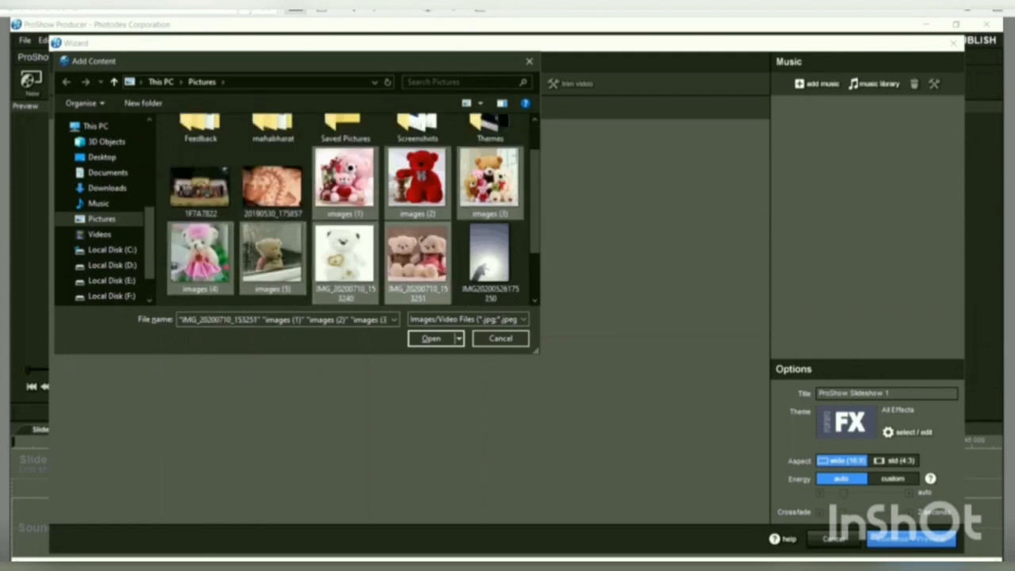
key("Return")
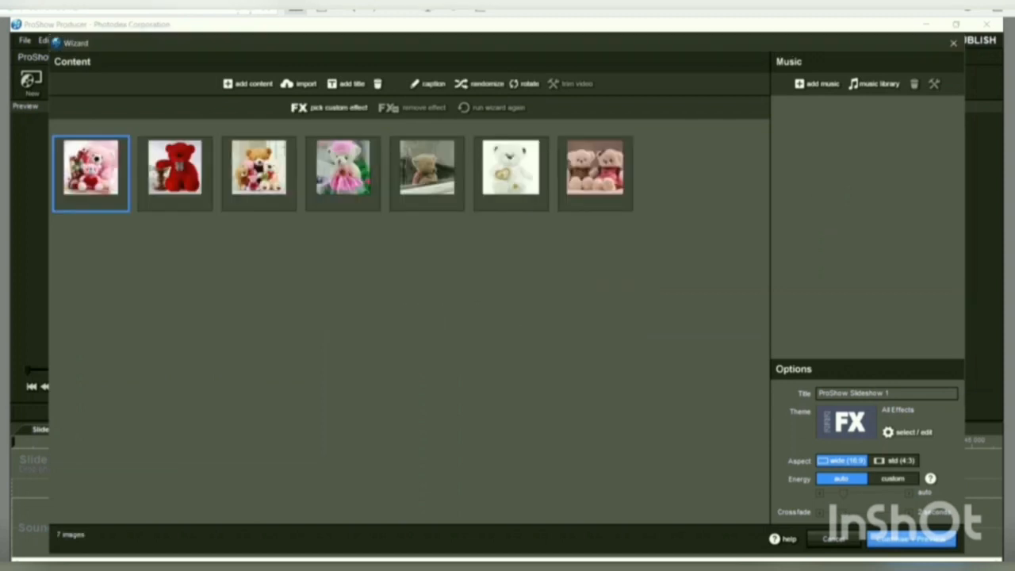
Move the picture of two seated teddies to fifth place, and preview and apply the wizard's show.
left_click(594, 170)
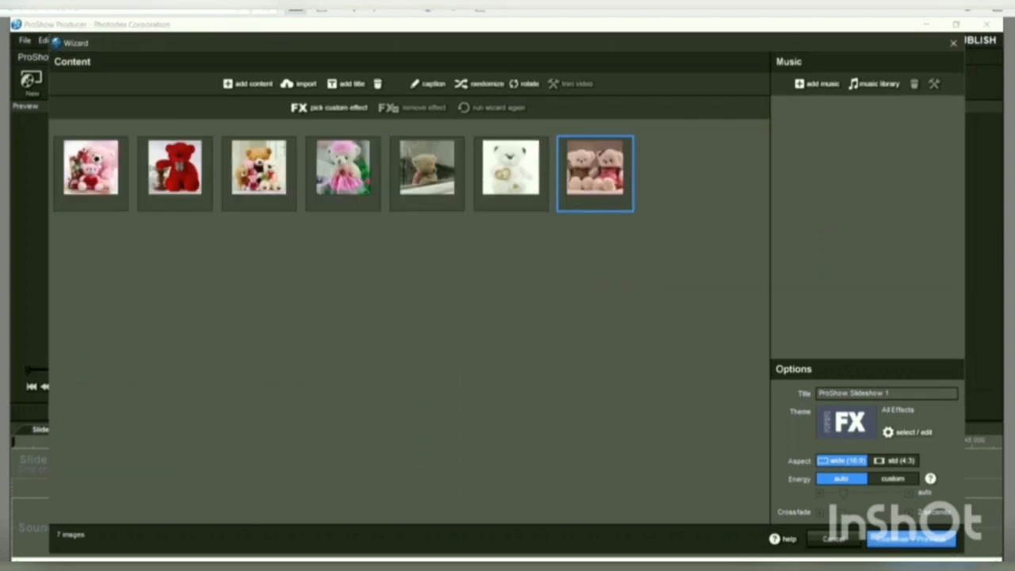
left_click_drag(595, 170, 426, 171)
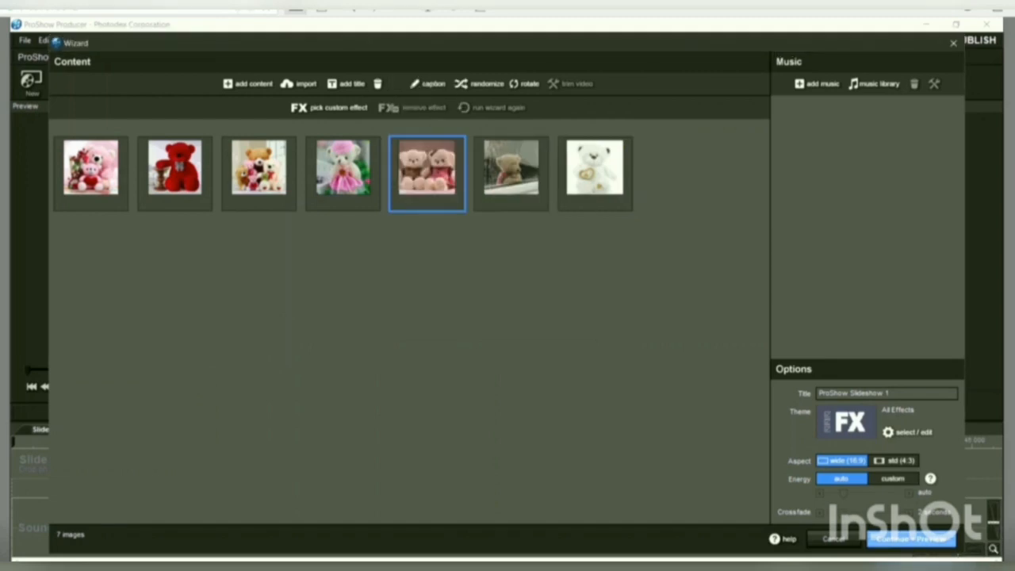
left_click(911, 539)
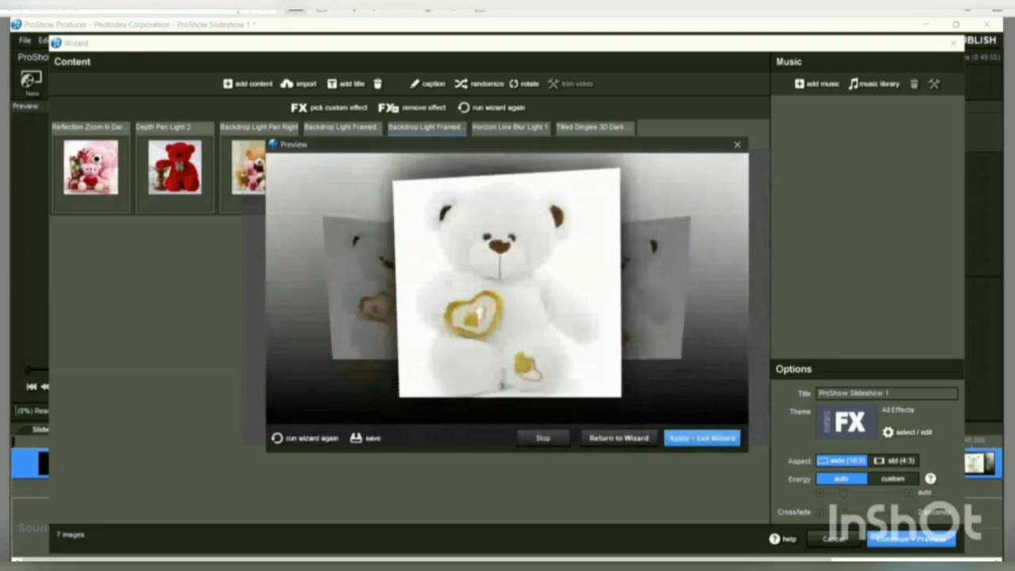
left_click(702, 438)
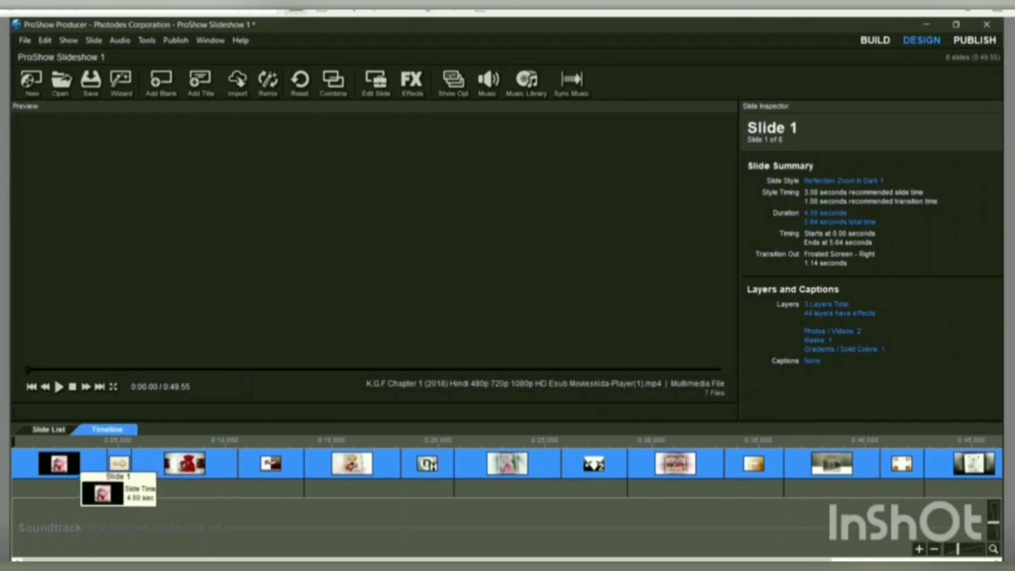
Add the picture images (5) from the Pictures folder as a new image layer on slide 1.
double_click(79, 464)
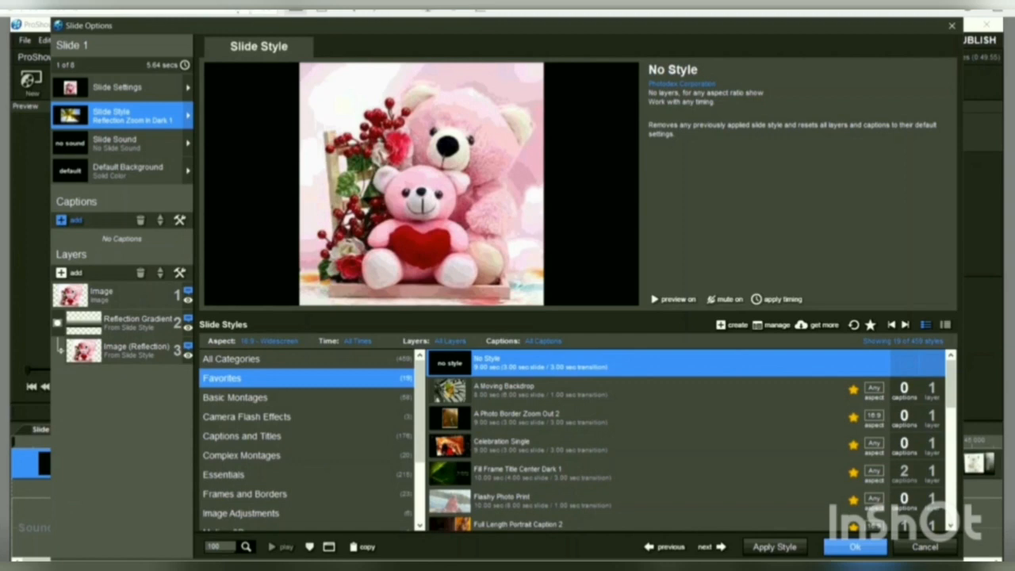
left_click(69, 272)
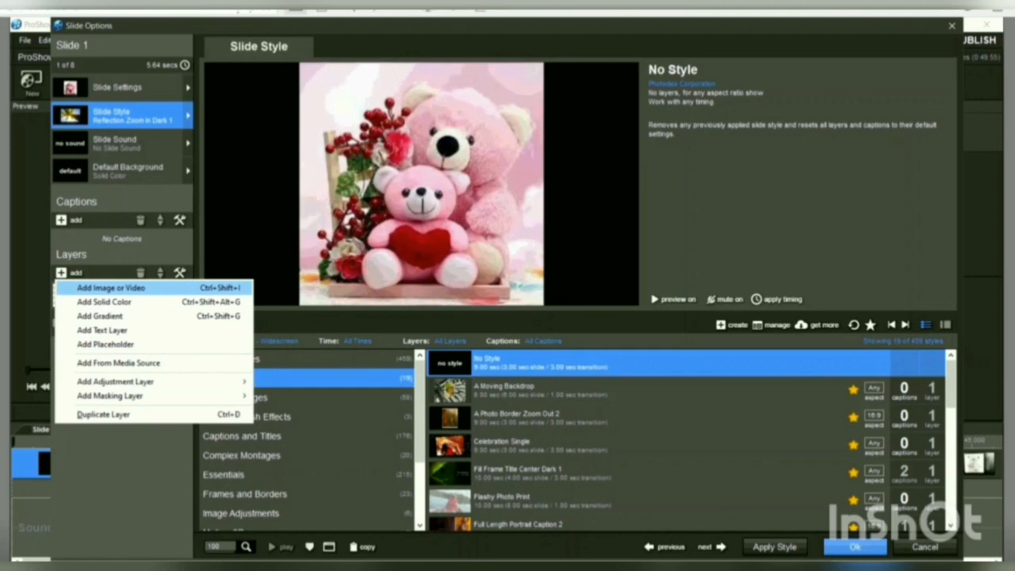
left_click(111, 287)
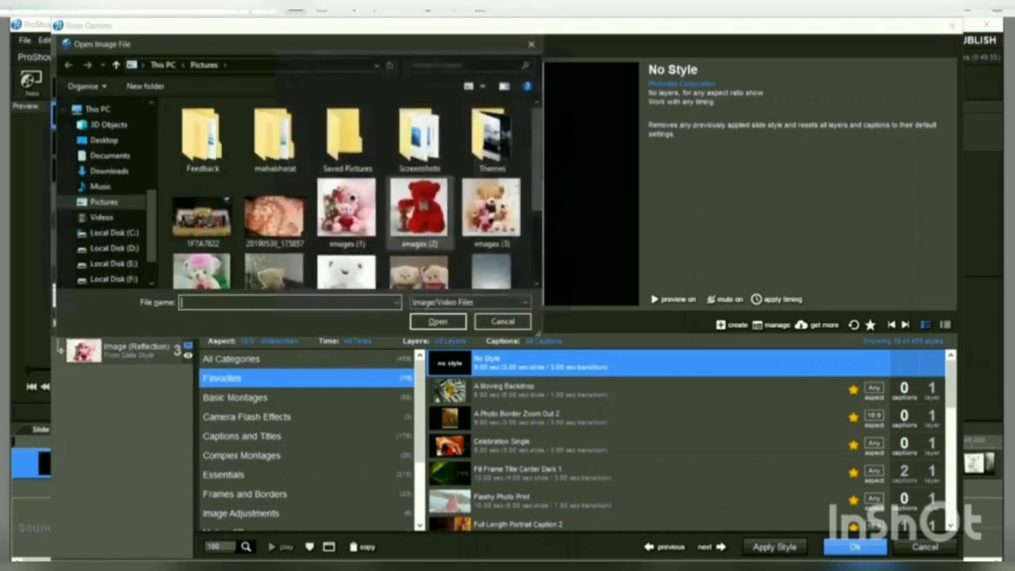
left_click_drag(537, 162, 537, 214)
left_click(275, 195)
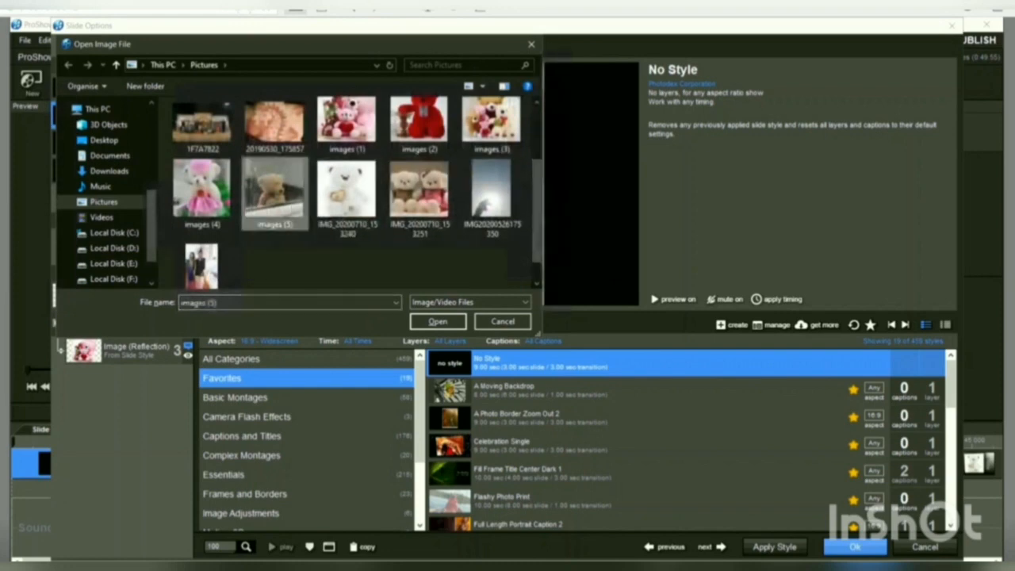
left_click(438, 321)
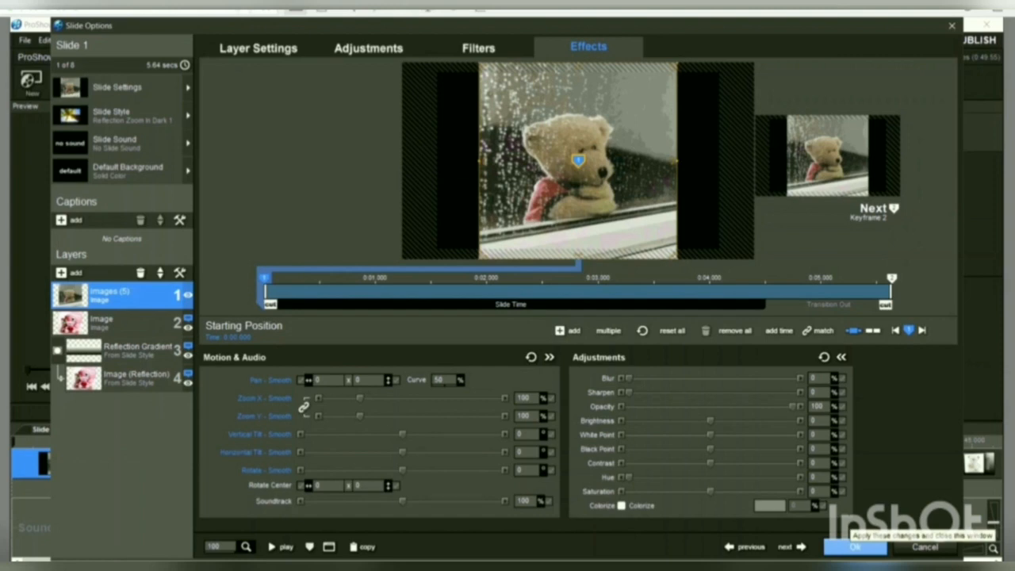
Apply the two-layer slide style Swap Right 2 to slide 1 and save the slide options.
left_click(121, 116)
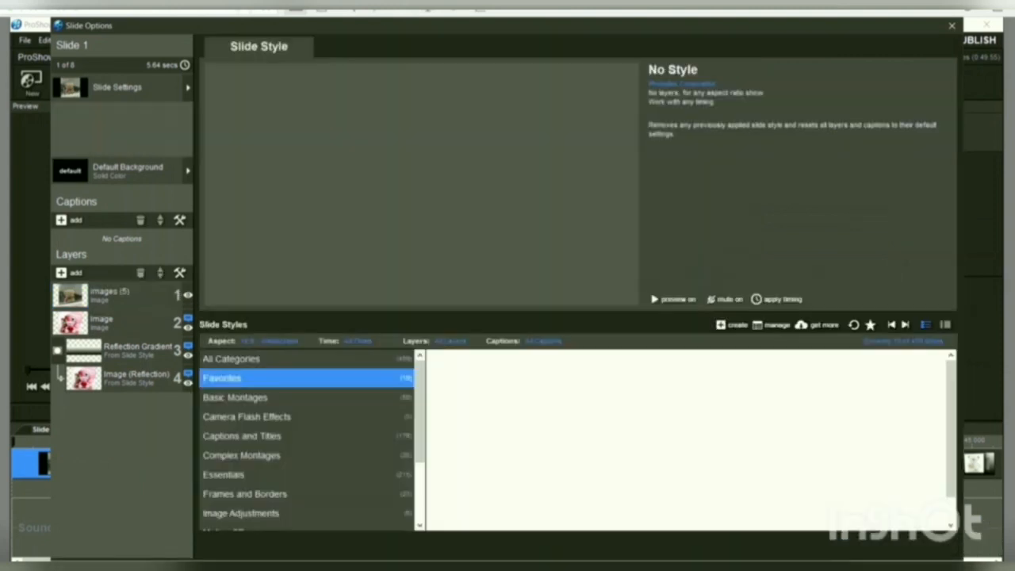
mouse_move(951, 384)
left_mouse_down()
mouse_move(950, 480)
mouse_move(951, 385)
left_mouse_up()
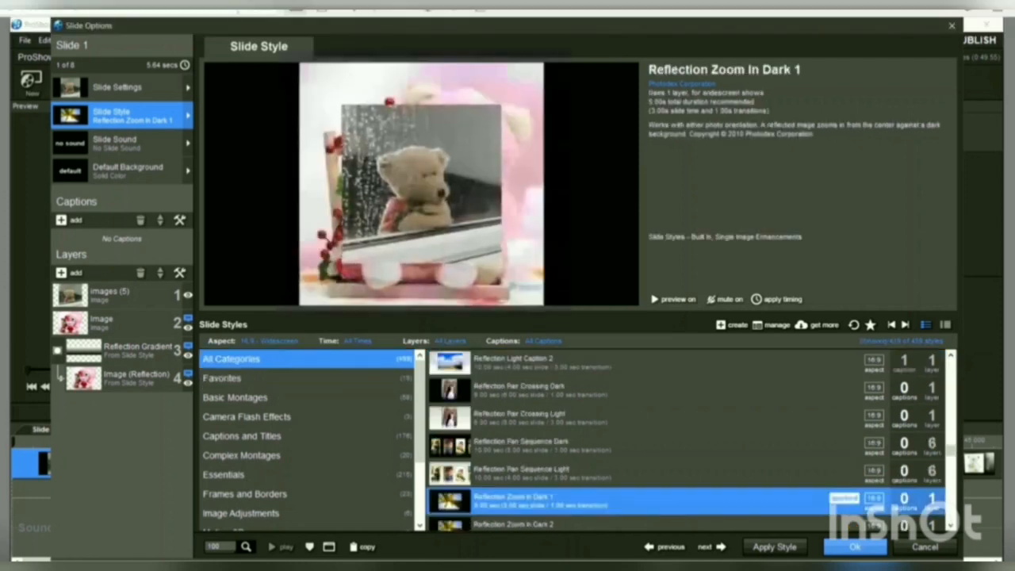
scroll(689, 441, "down", 10)
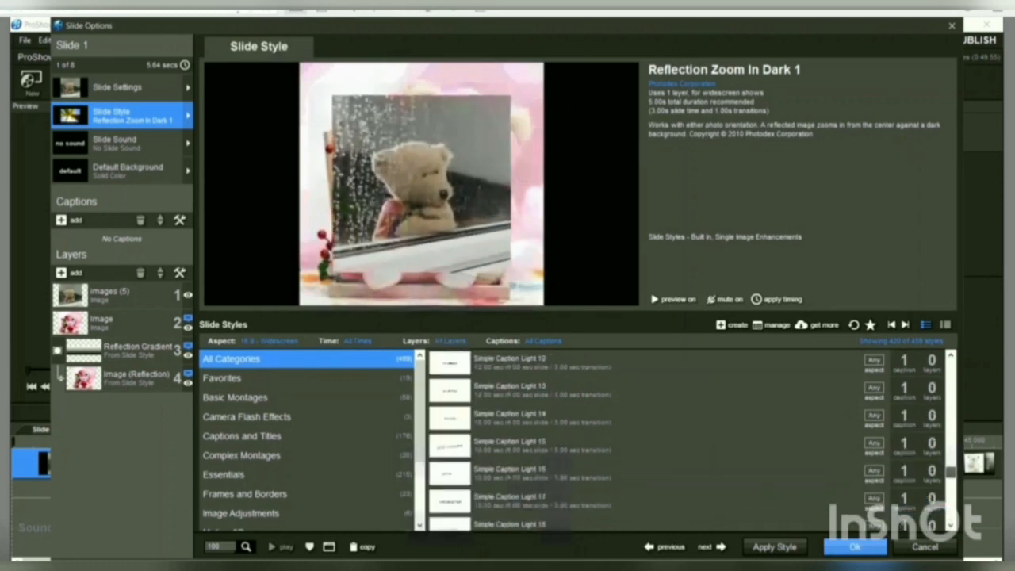
scroll(690, 440, "down", 5)
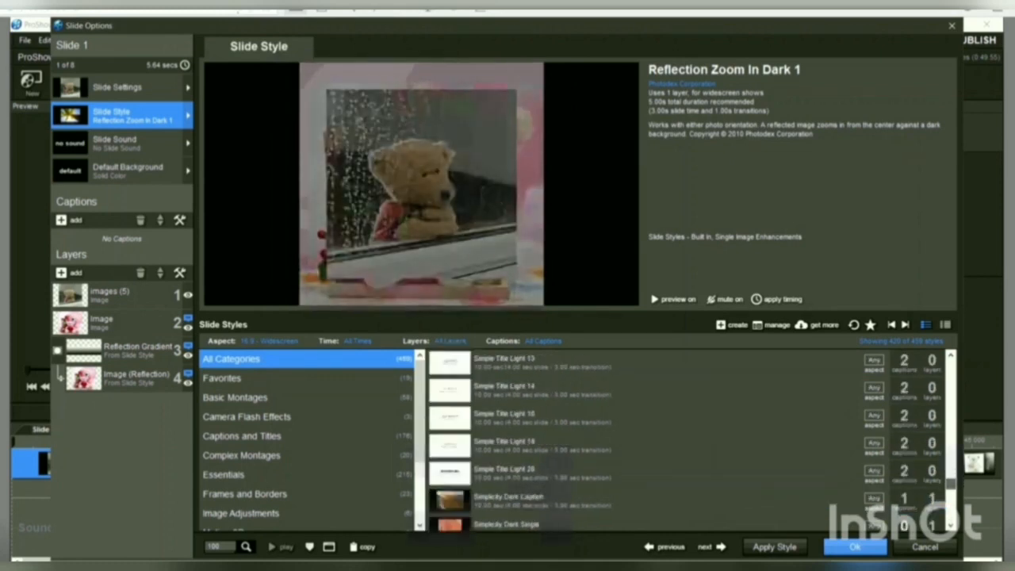
scroll(690, 440, "down", 5)
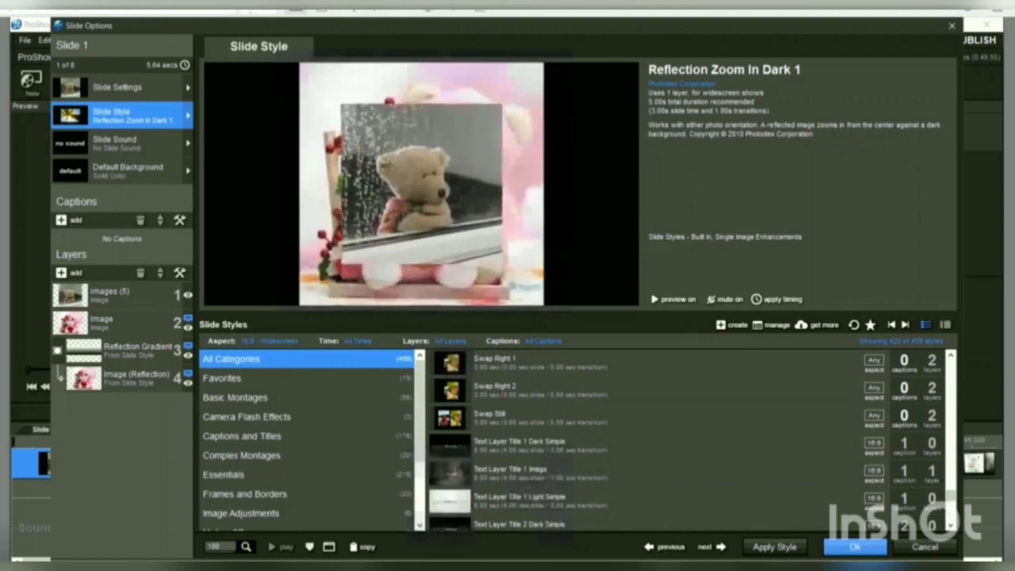
left_click(540, 417)
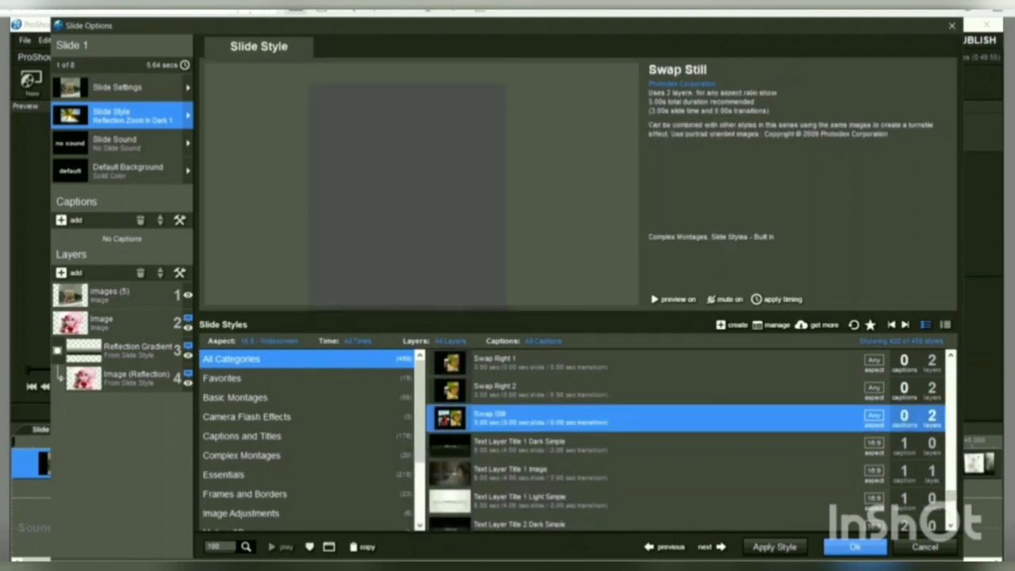
left_click(539, 391)
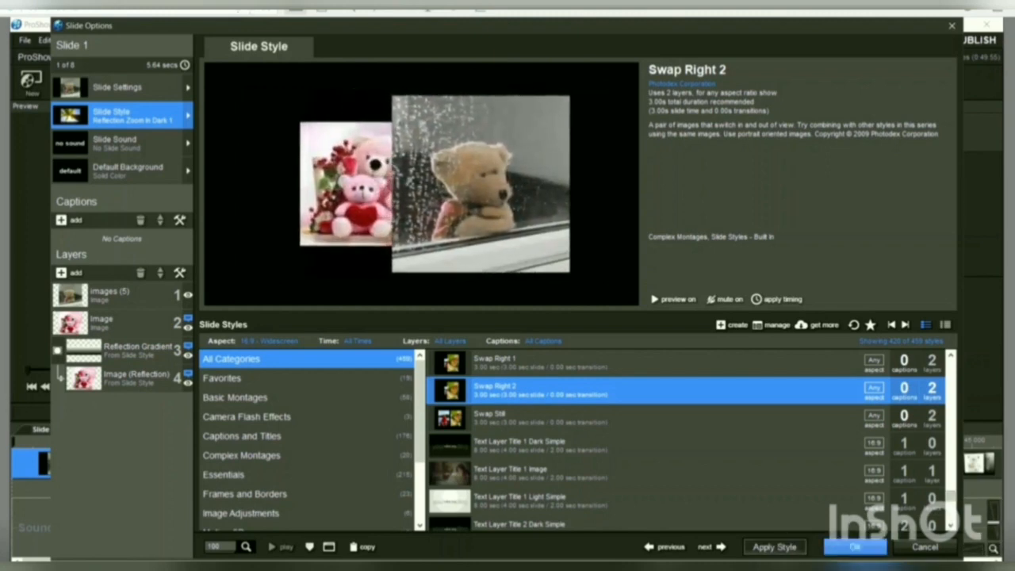
left_click(775, 547)
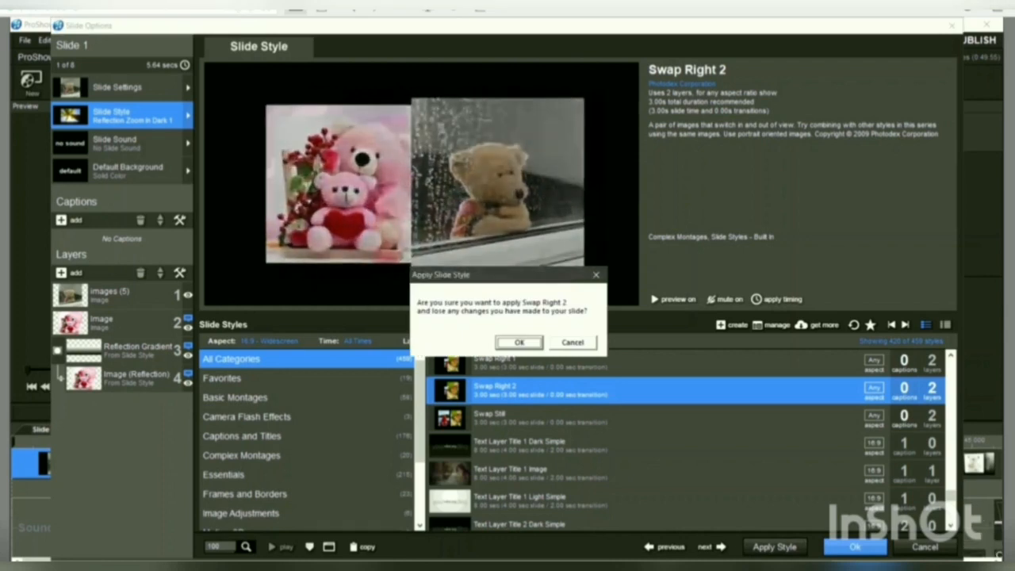
left_click(520, 342)
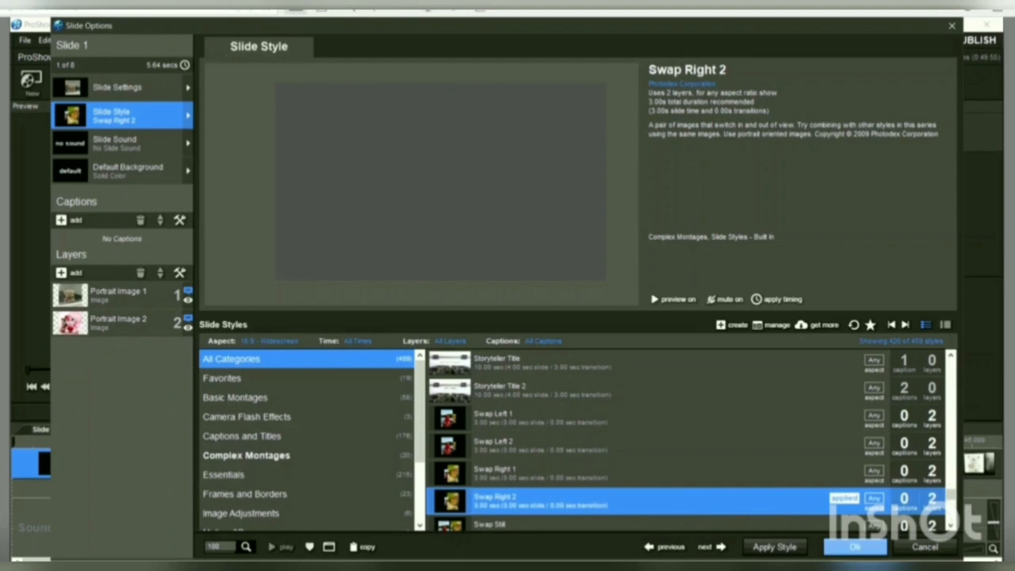
left_click(855, 547)
Add the caption "Teddy" to slide 2 and place it below the blurred teddy at about 32 x 80.
double_click(201, 464)
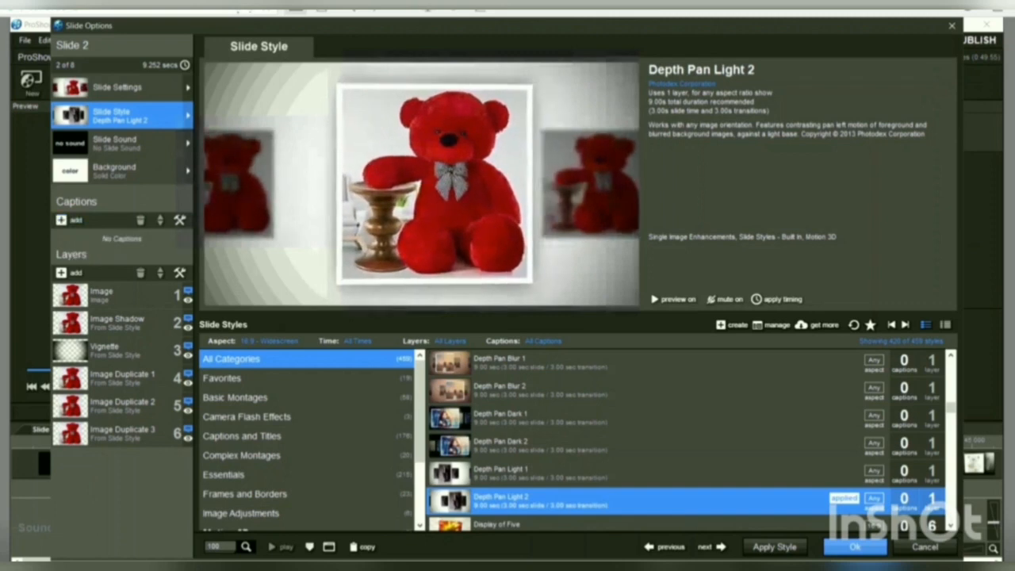
left_click(69, 220)
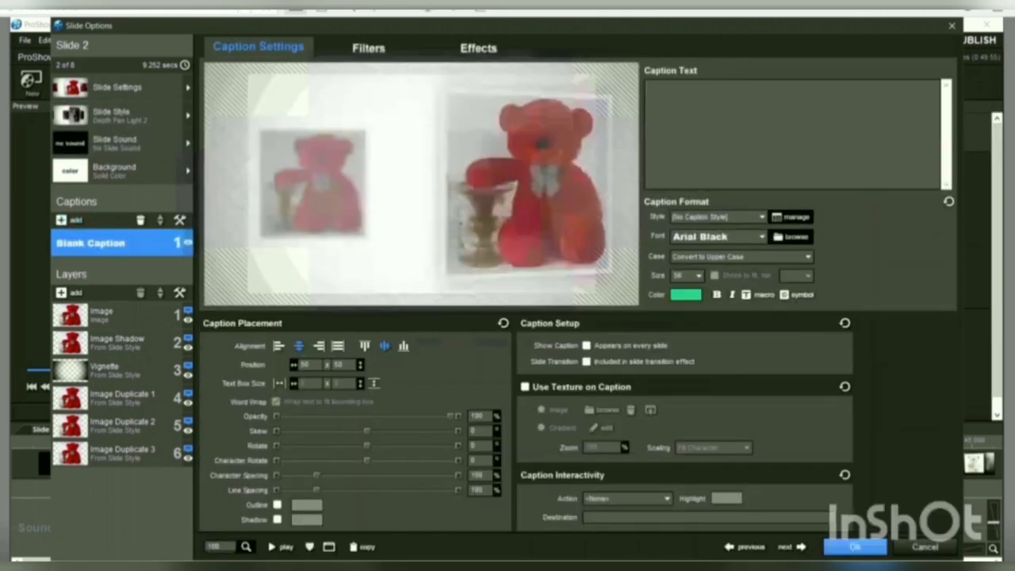
type("Teddy")
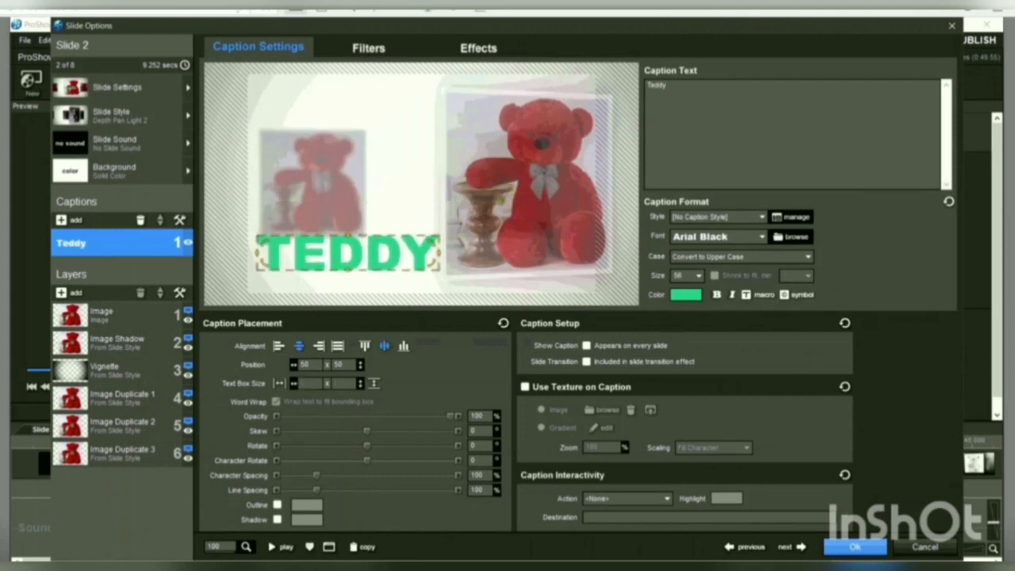
left_click_drag(346, 260, 345, 265)
Change the color of the Teddy caption on slide 2 to red.
left_click(686, 295)
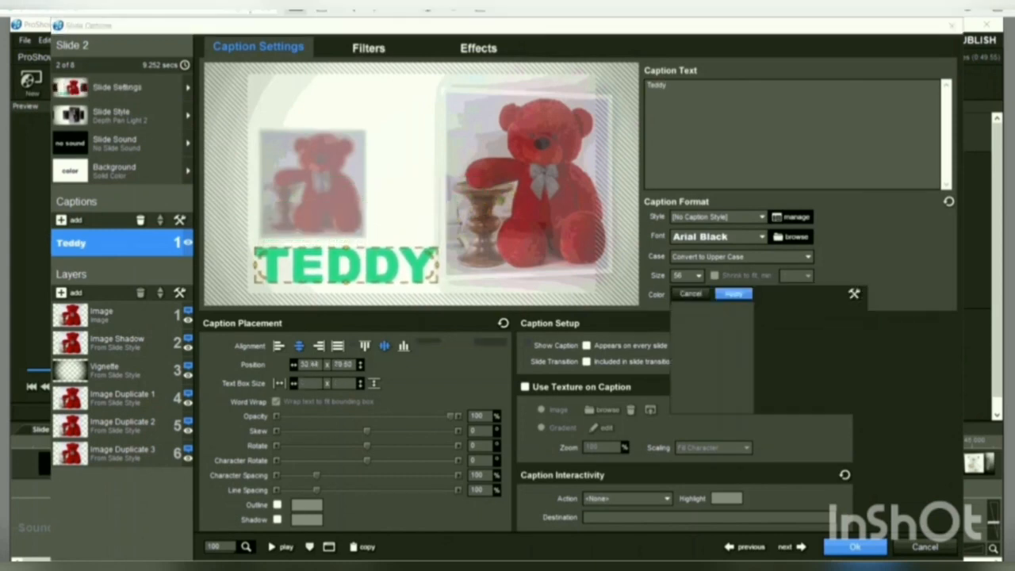
mouse_move(736, 321)
left_mouse_down()
mouse_move(708, 310)
mouse_move(682, 343)
left_mouse_up()
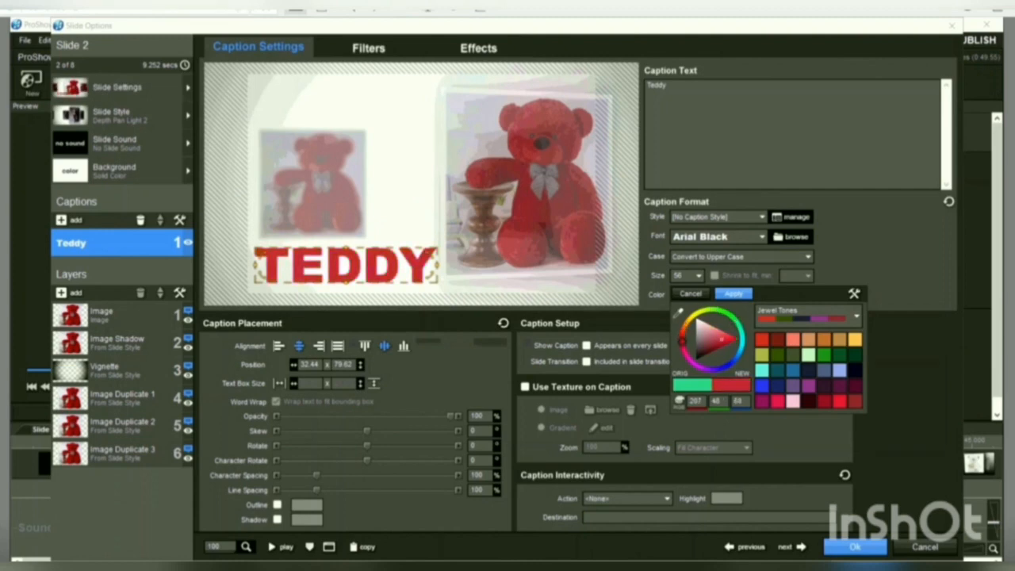
left_click(734, 293)
Confirm the red color, look through the available fonts for the Teddy caption, and save slide 2's options.
left_click(698, 276)
left_click(763, 236)
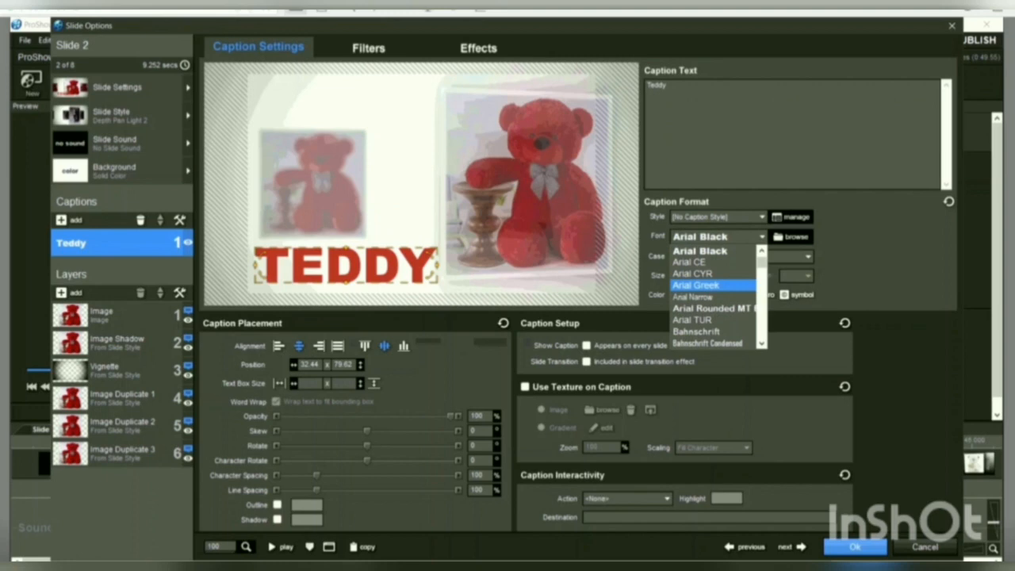
scroll(714, 297, "down", 5)
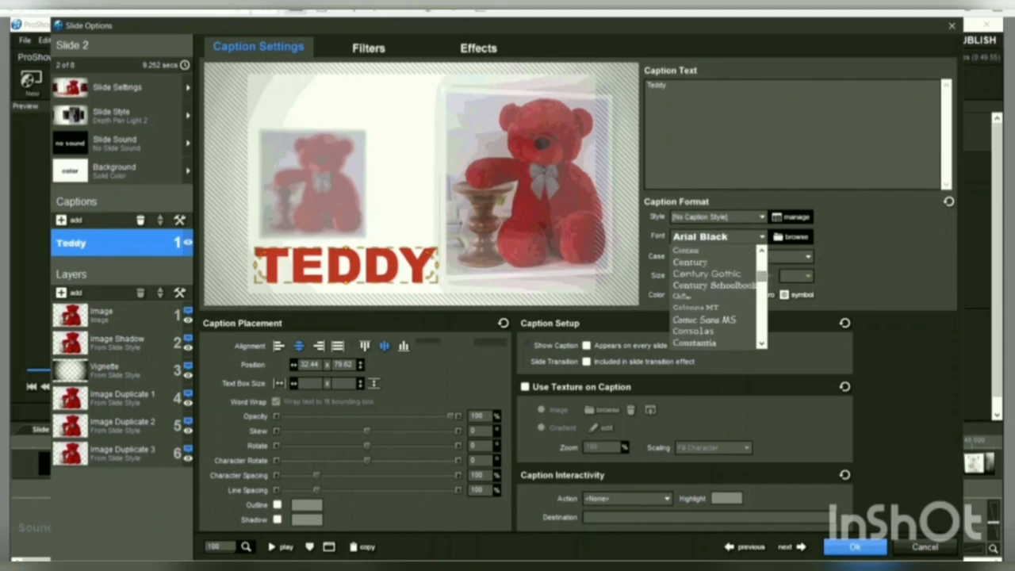
left_click(762, 218)
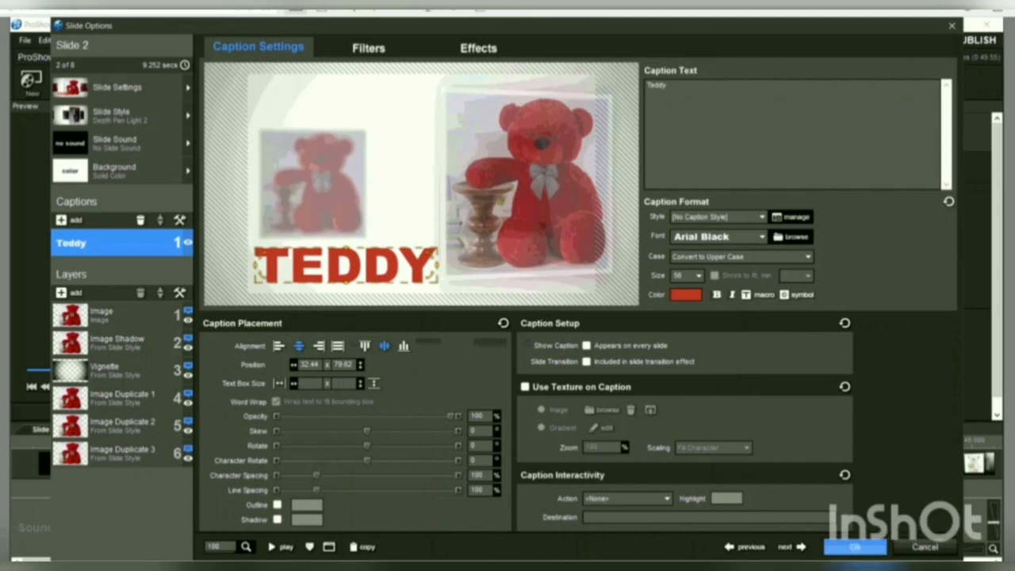
left_click(855, 547)
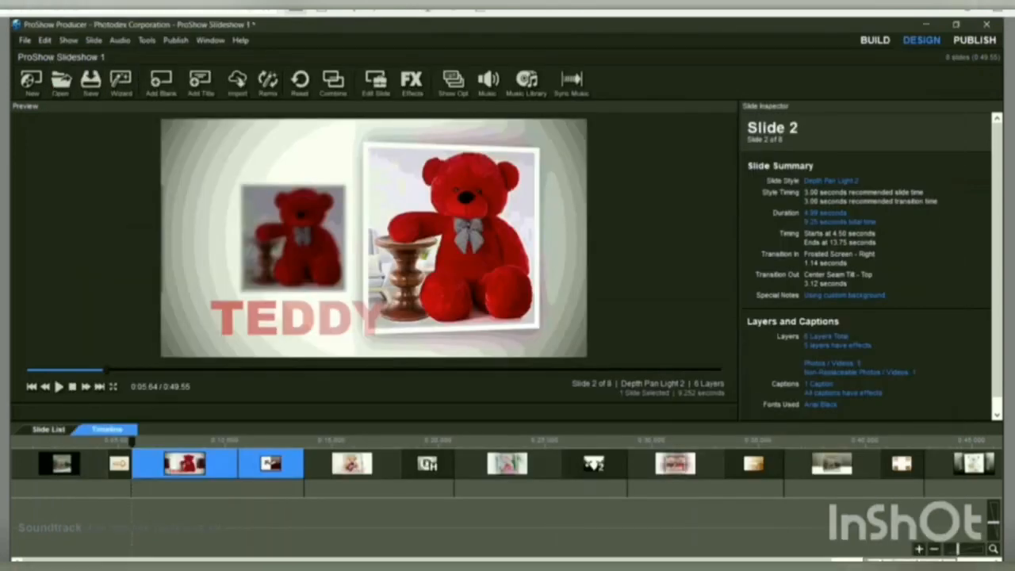
key("ctrl+s")
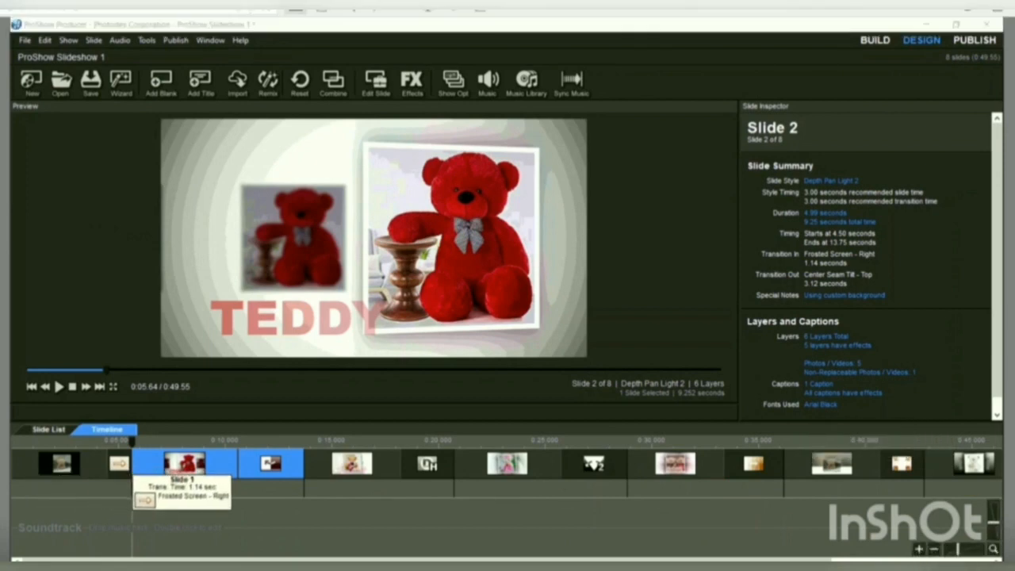
Change the transition between slides 1 and 2 to Billboard.
double_click(121, 463)
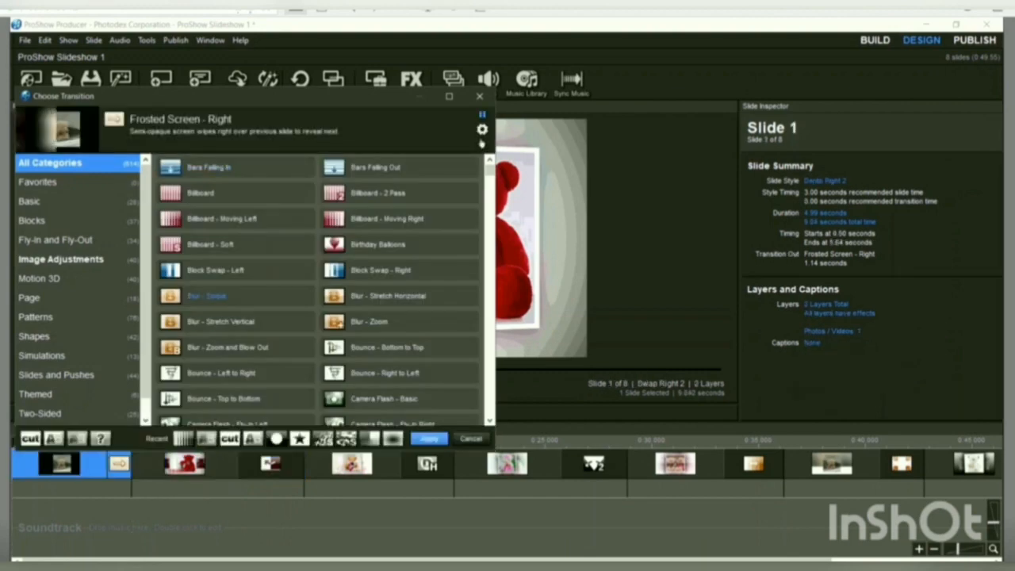
left_click(201, 193)
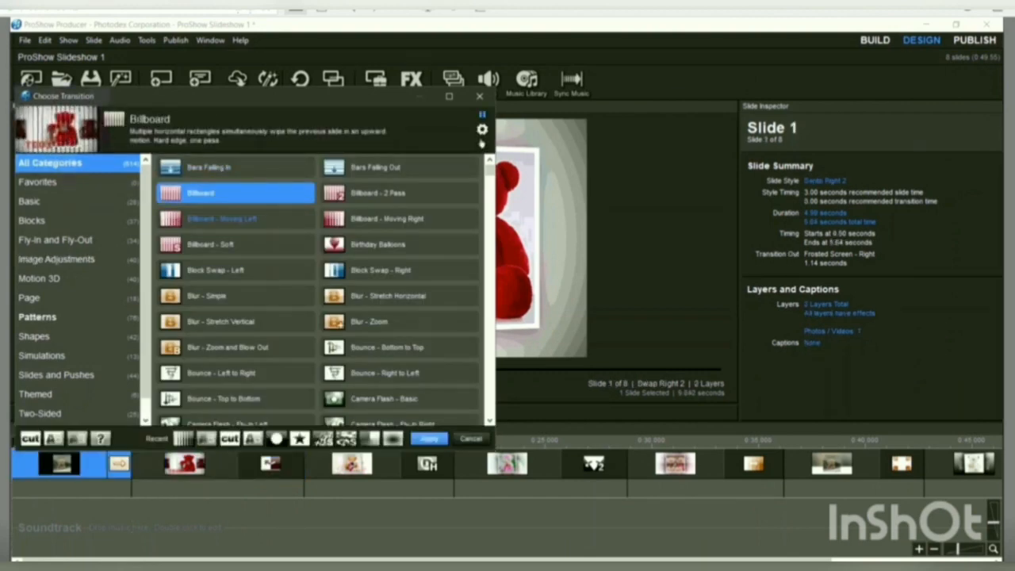
left_click(429, 438)
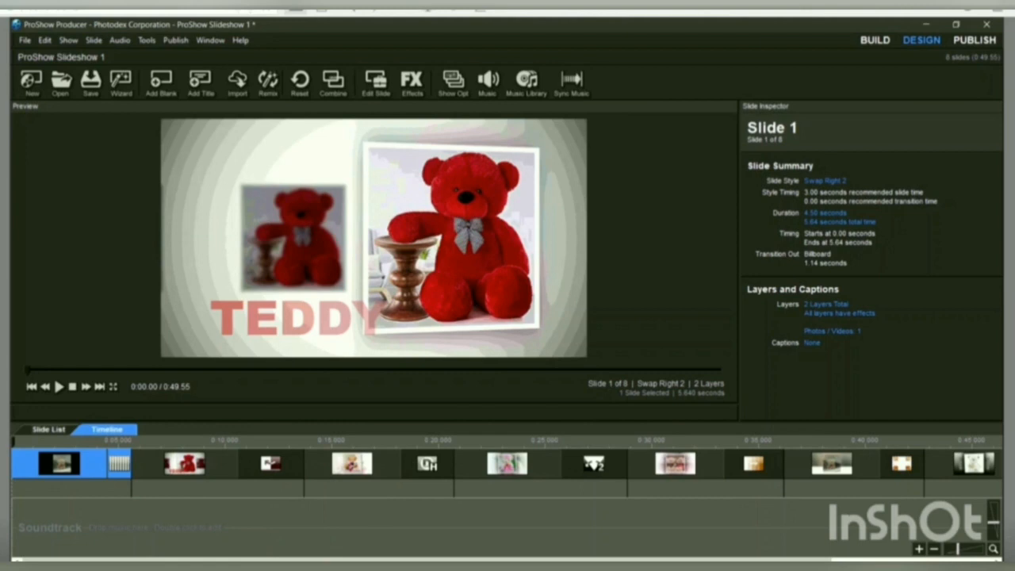
Shorten slides 2 and 3 on the timeline.
left_click_drag(305, 490, 255, 493)
left_click_drag(404, 484, 345, 471)
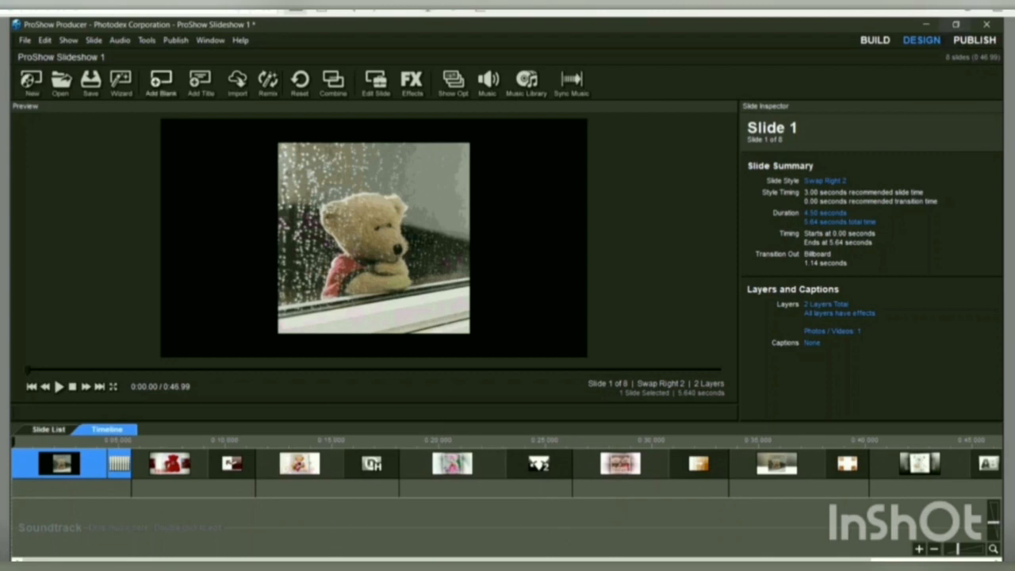
Add a title slide at the start of the show and apply the favorite slide style Portrait Edgy Title to it.
left_click(200, 84)
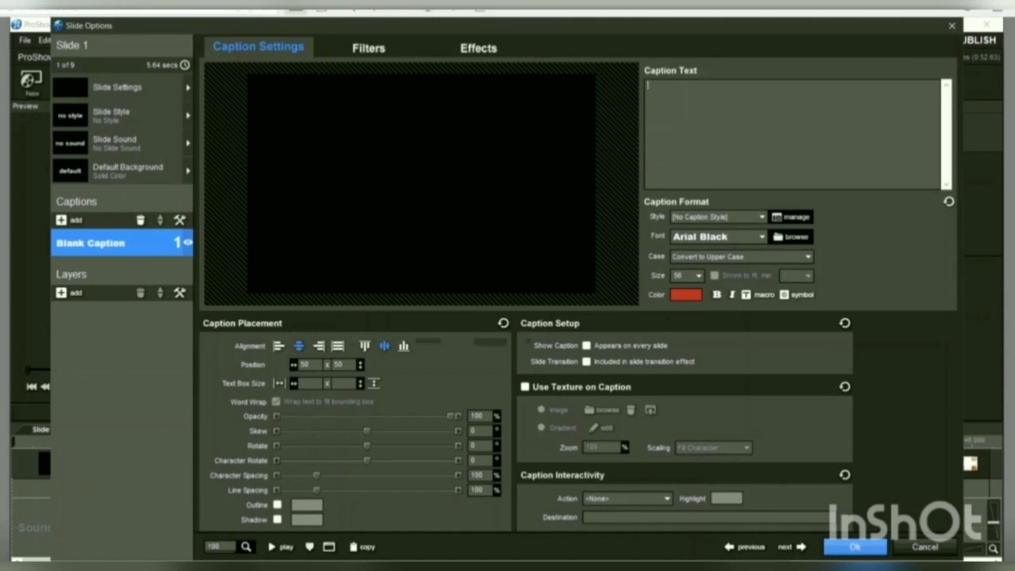
left_click(117, 116)
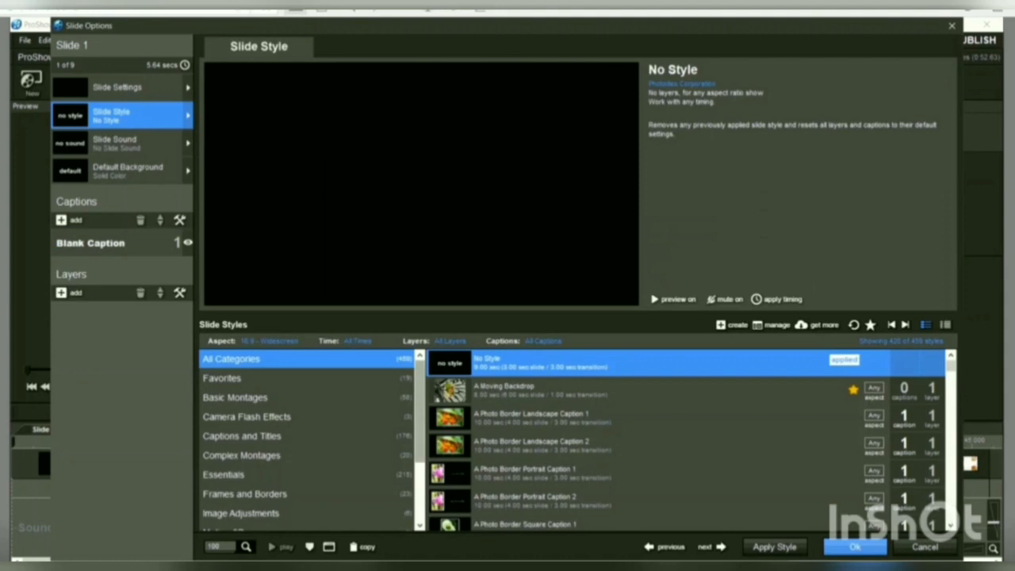
left_click(238, 378)
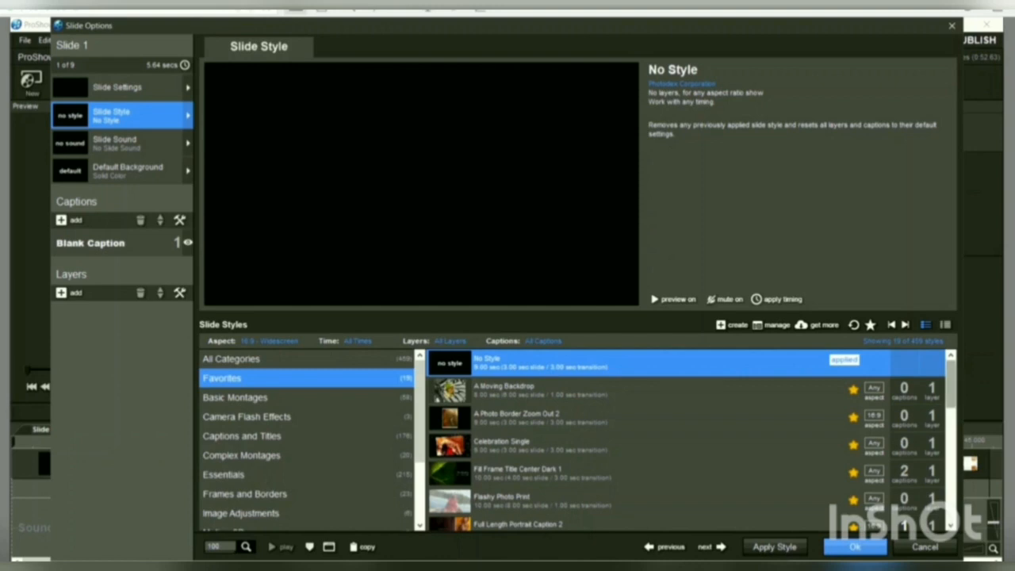
scroll(687, 441, "down", 6)
scroll(686, 440, "down", 4)
left_click(635, 390)
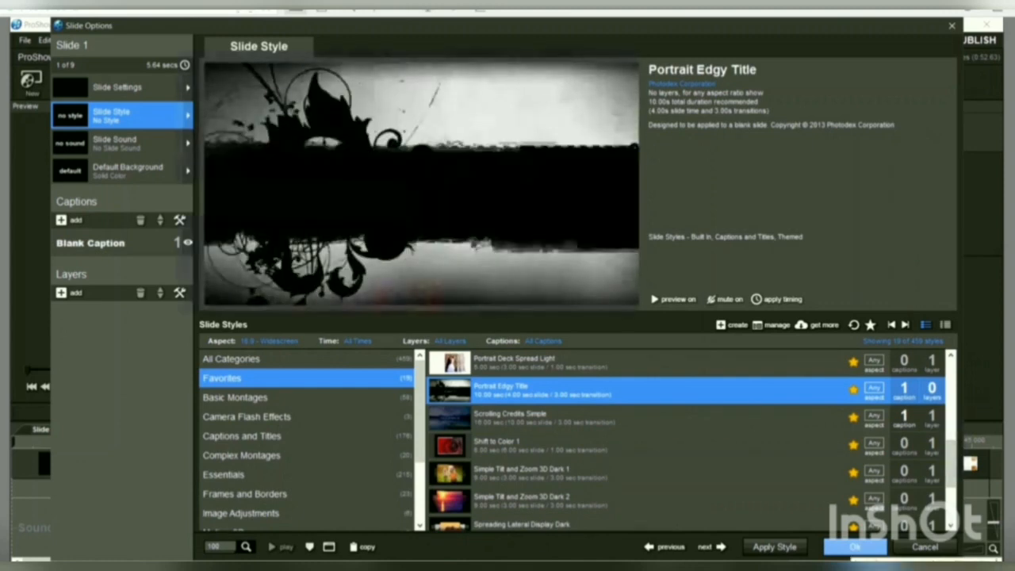
left_click(775, 547)
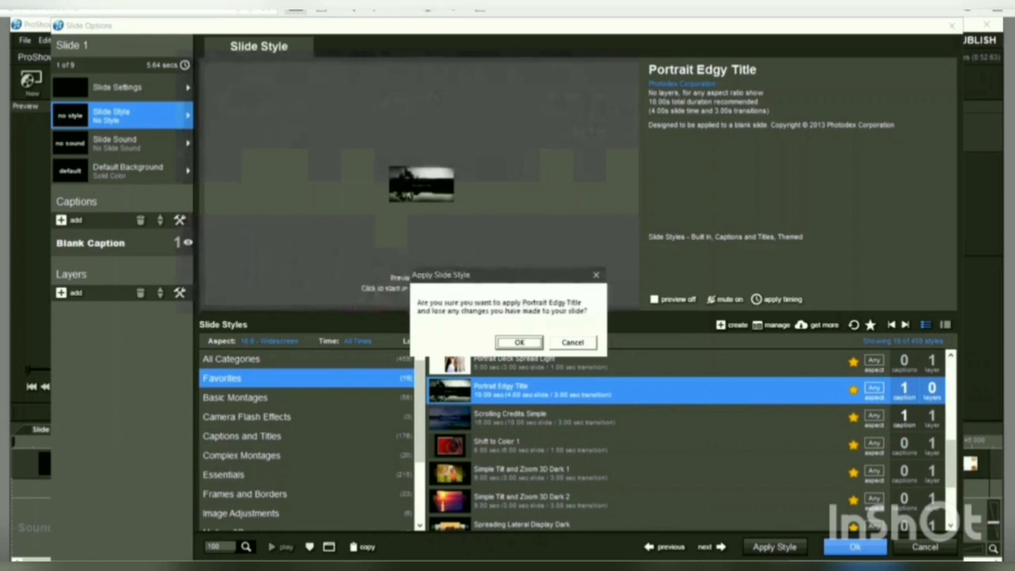
key("Return")
Find the slide style Simple Caption Dark 02 among all categories and apply it to the title slide.
scroll(687, 441, "down", 3)
scroll(687, 441, "up", 5)
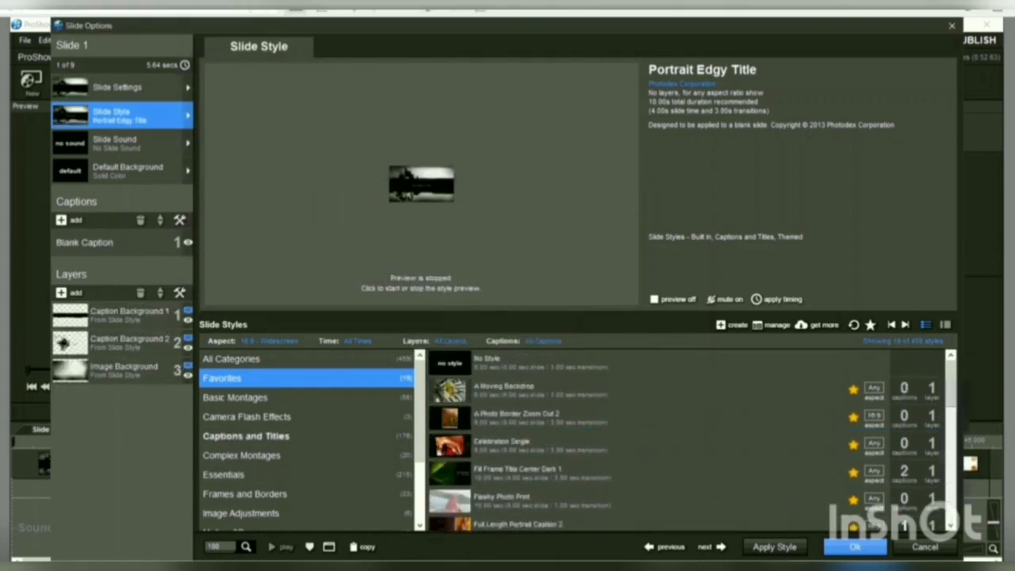
left_click(231, 359)
left_click(687, 363)
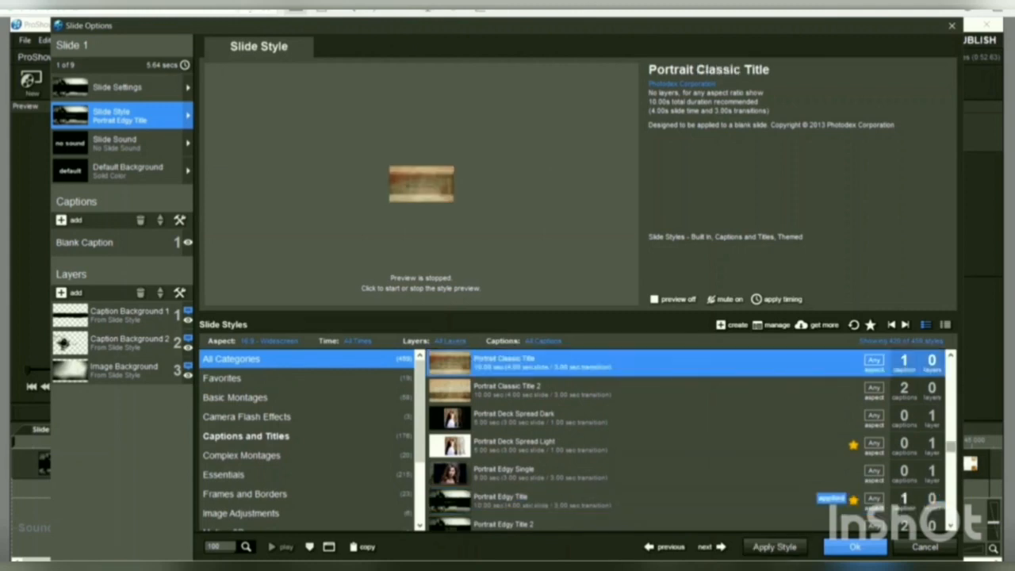
scroll(690, 440, "down", 10)
scroll(690, 441, "up", 2)
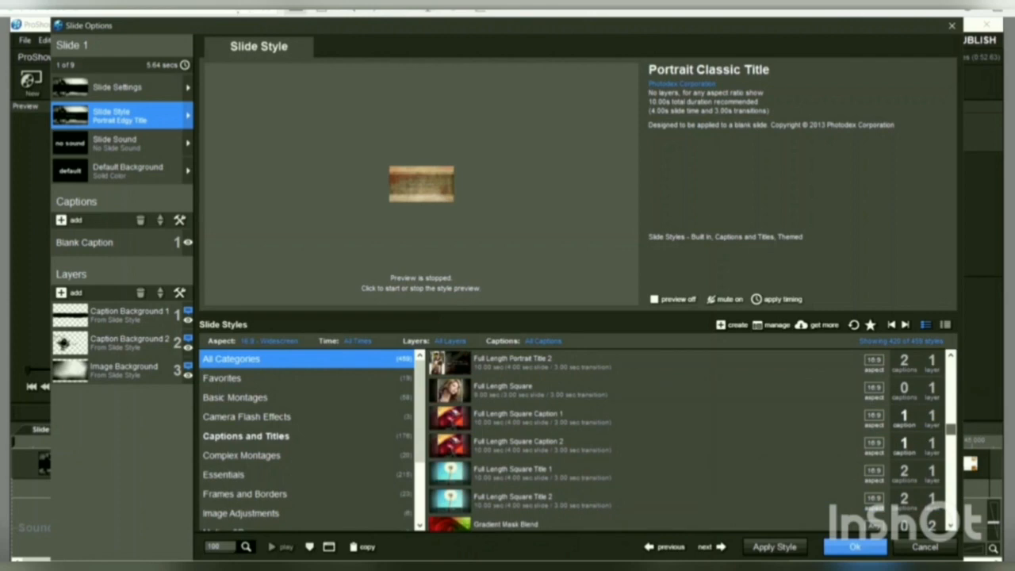
scroll(690, 440, "up", 3)
scroll(690, 440, "up", 5)
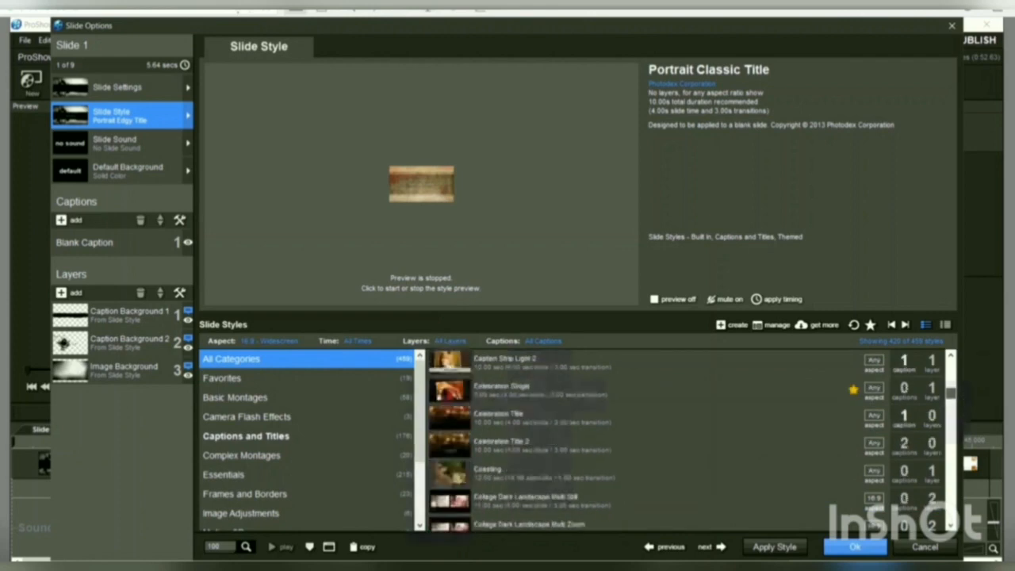
scroll(690, 441, "up", 5)
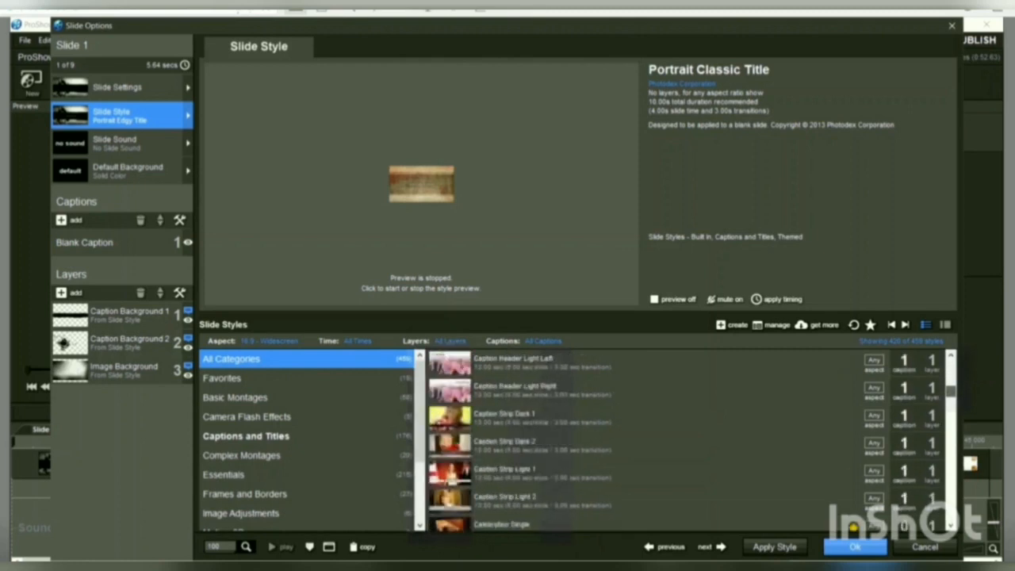
scroll(690, 440, "up", 10)
scroll(690, 440, "up", 5)
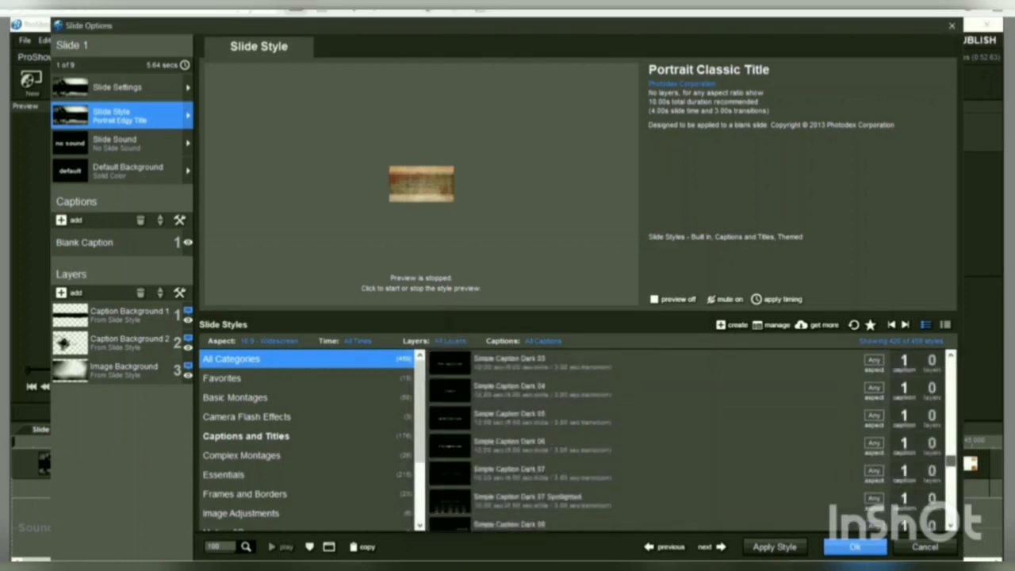
left_click(509, 388)
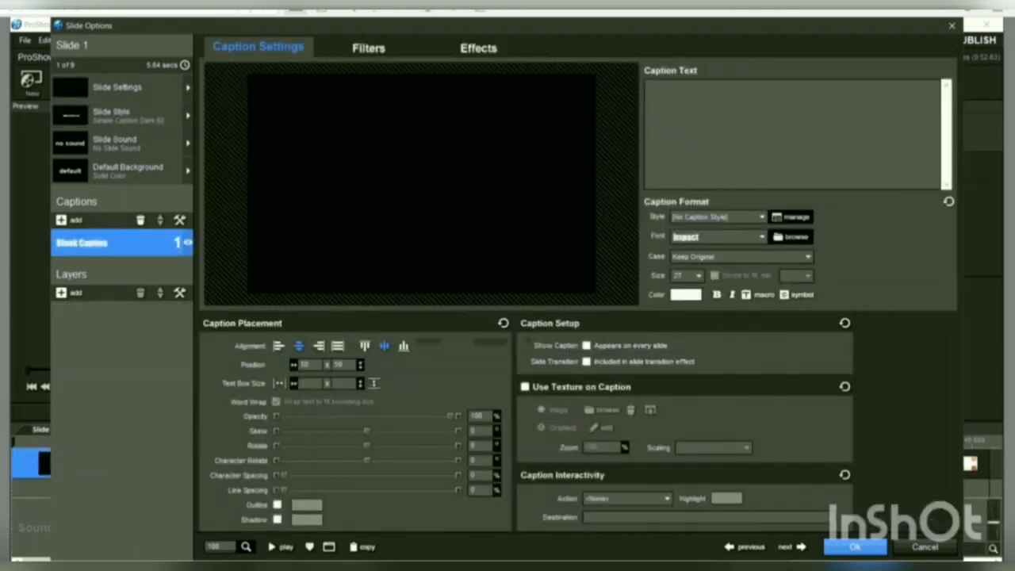
Add a second blank caption to the title slide.
right_click(168, 244)
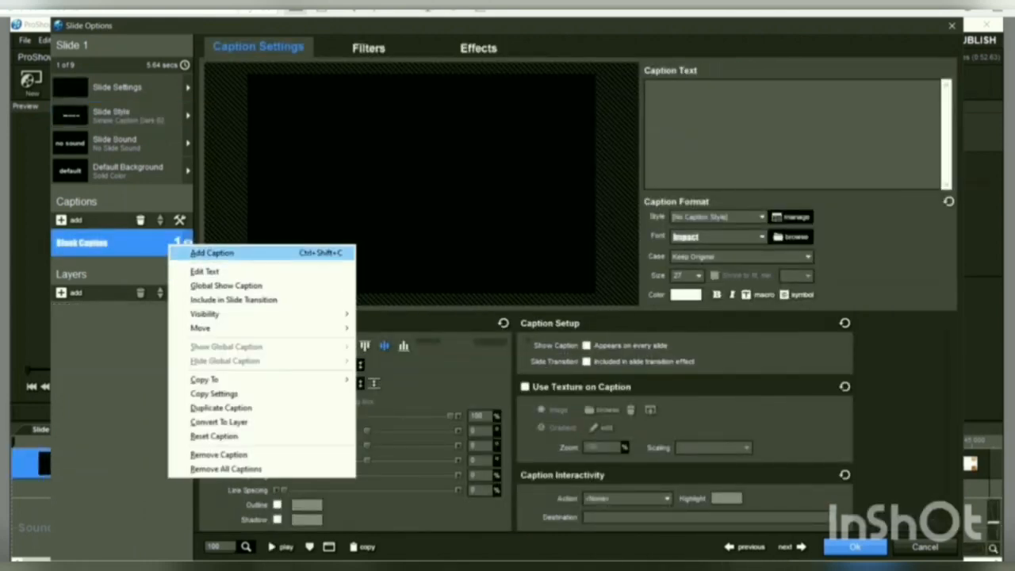
left_click(212, 252)
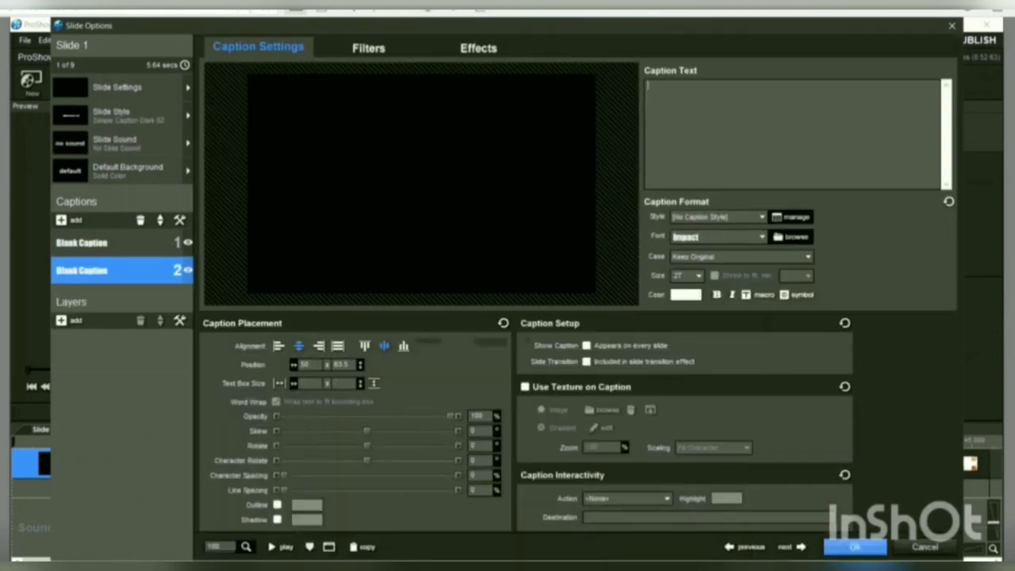
Set the first caption's text to "sample video" and move it slightly off center to about 54 x 54.
left_click(119, 243)
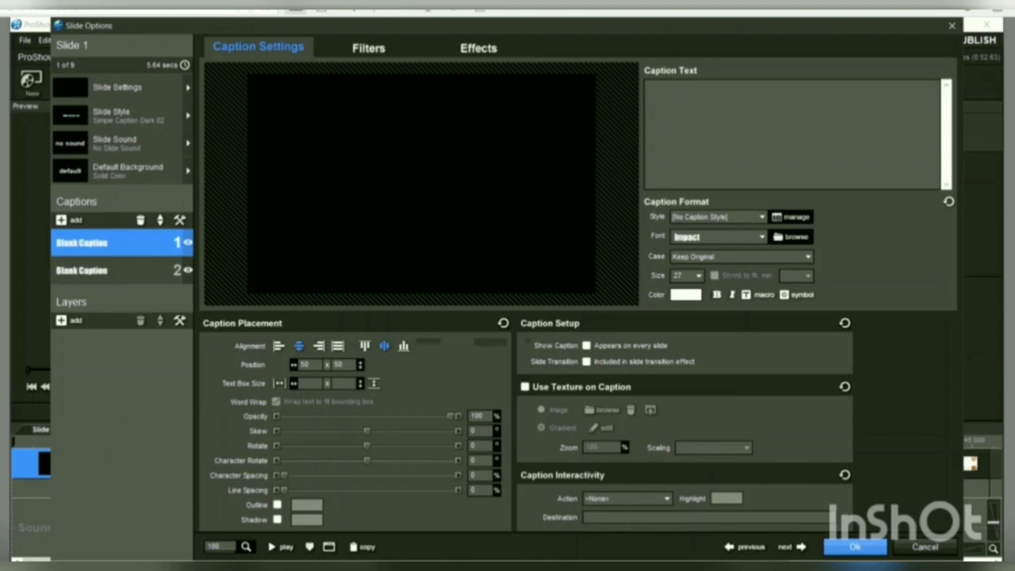
right_click(176, 243)
left_click(212, 269)
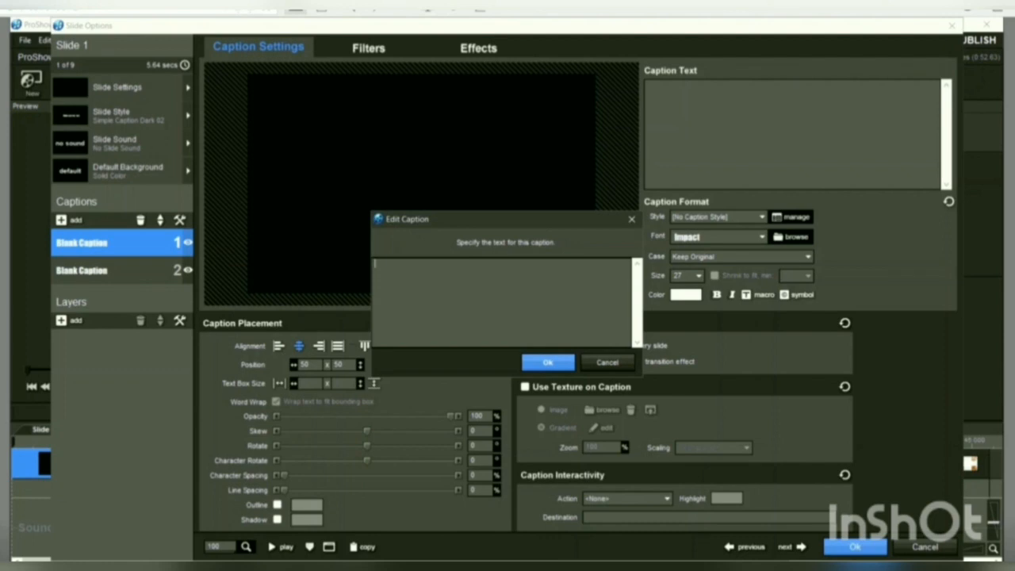
type("sample video")
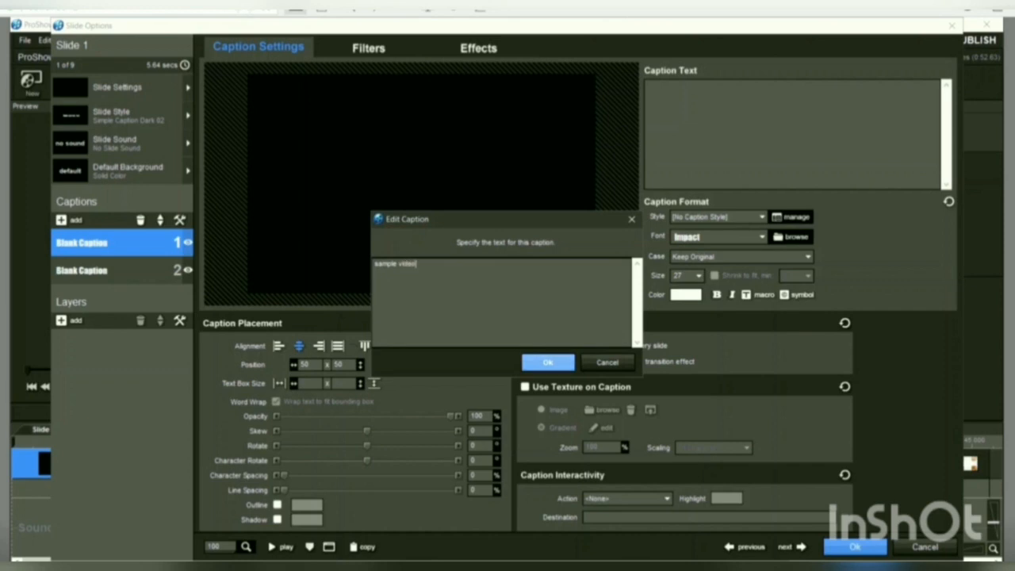
key("Return")
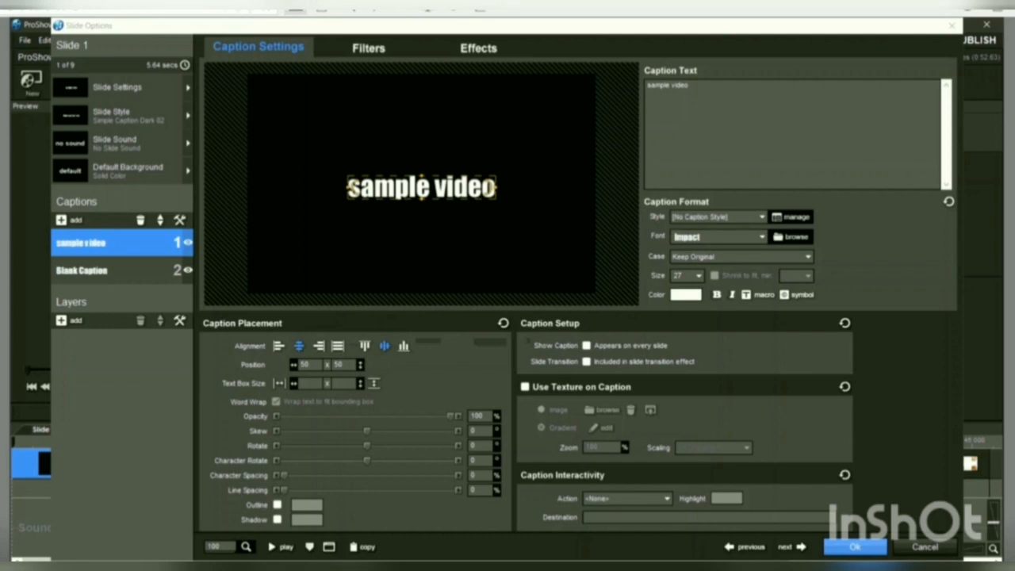
left_click_drag(489, 195, 503, 204)
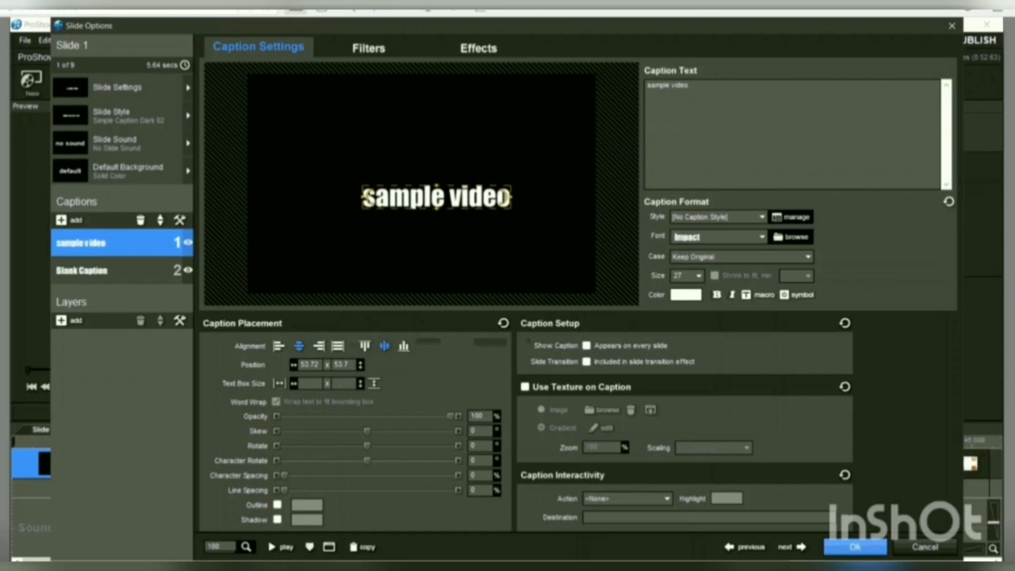
Remove the second blank caption from the title slide.
right_click(140, 271)
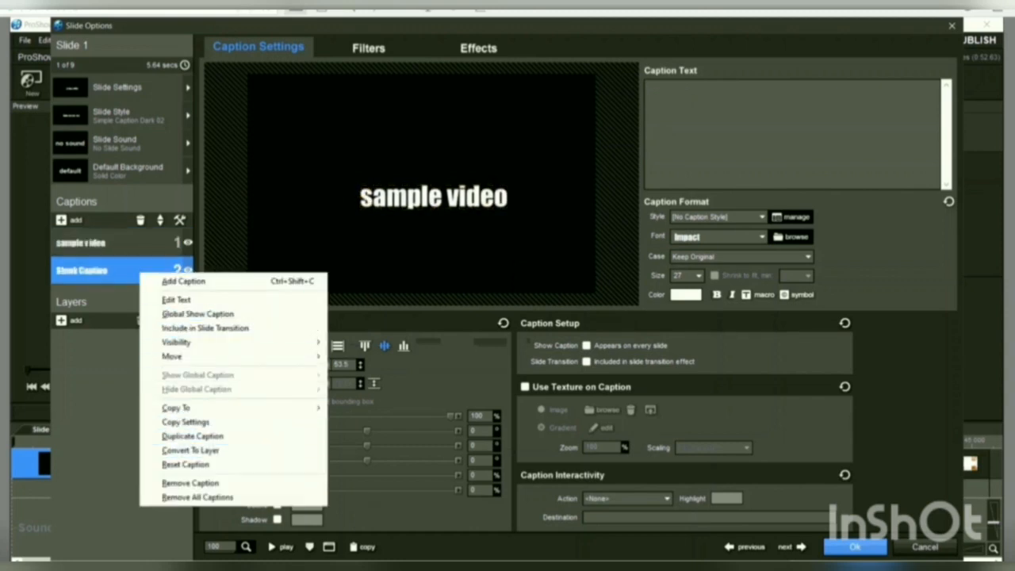
key("Escape")
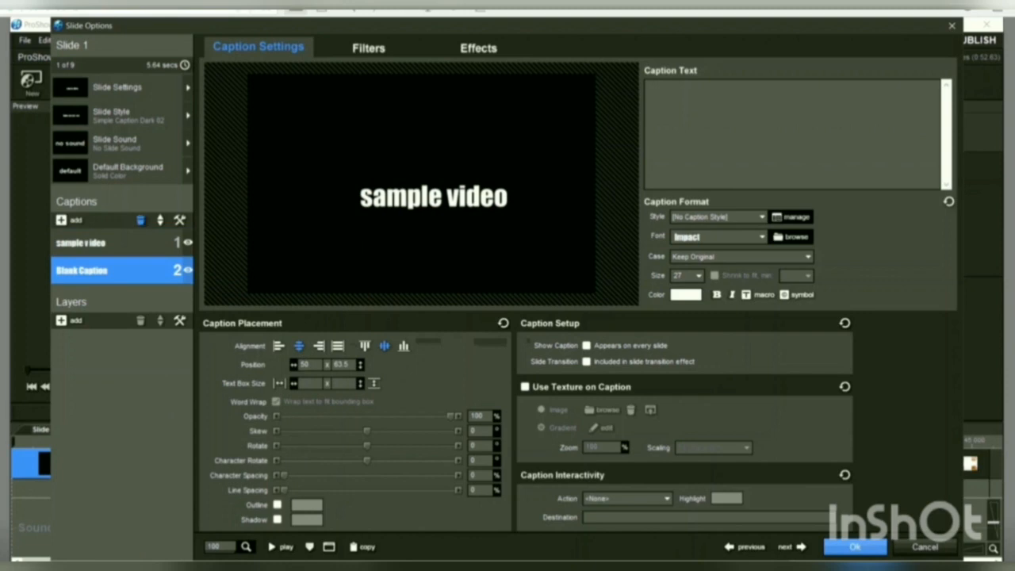
left_click(140, 219)
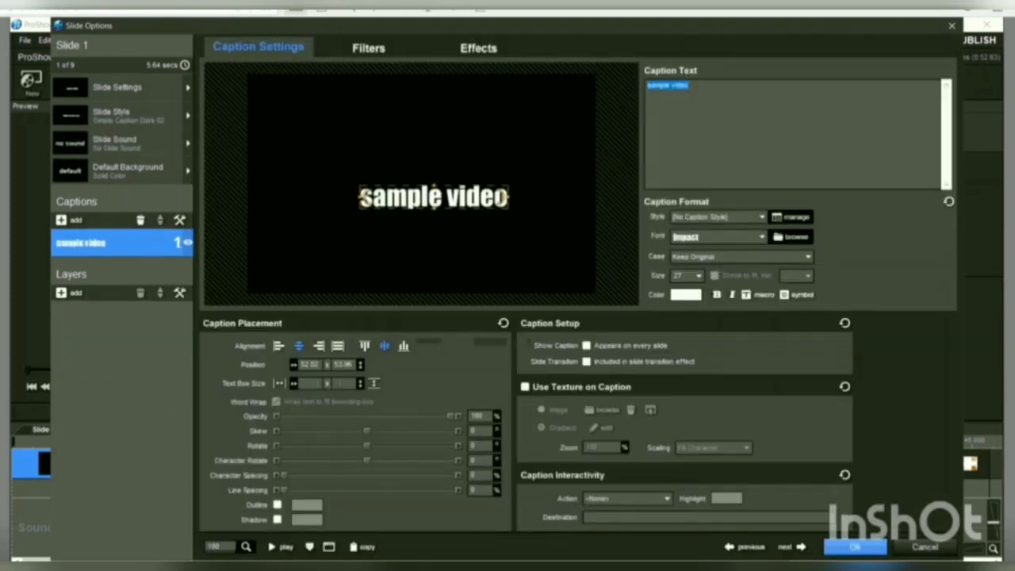
Save the slide options to preview the title slide, and shorten it on the timeline to about 2.73 seconds.
left_click(855, 547)
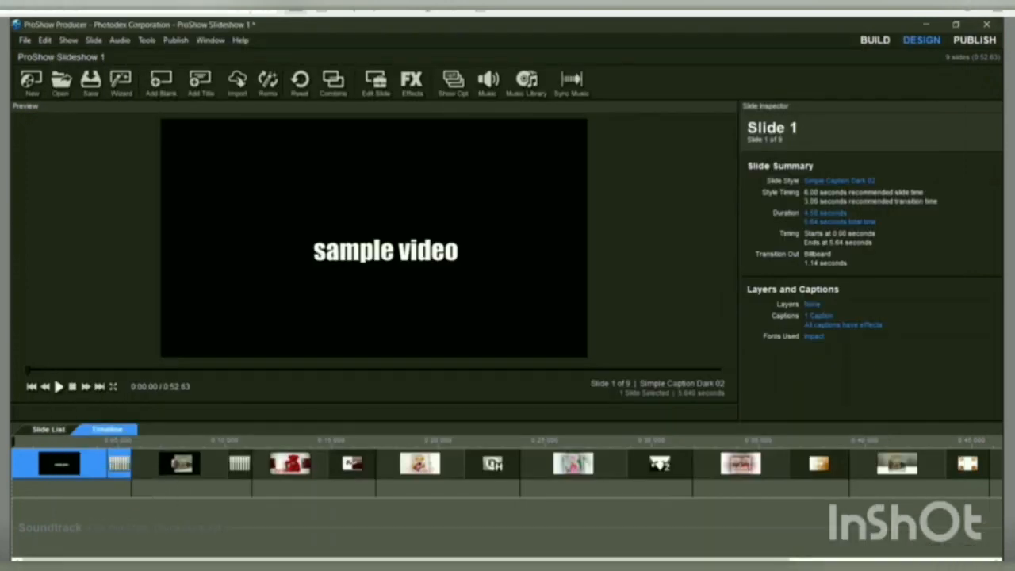
left_click(58, 387)
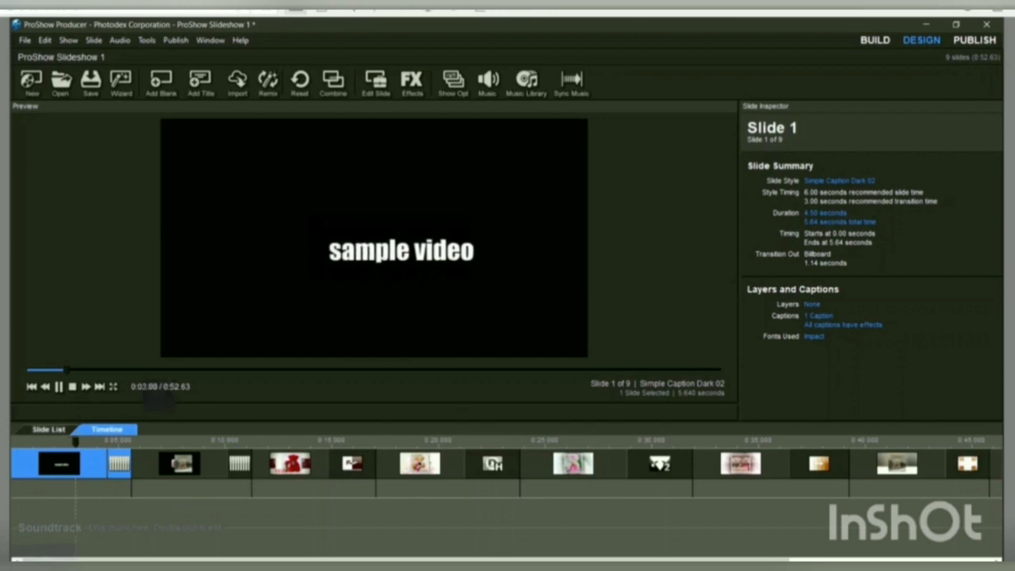
left_click_drag(131, 464, 83, 464)
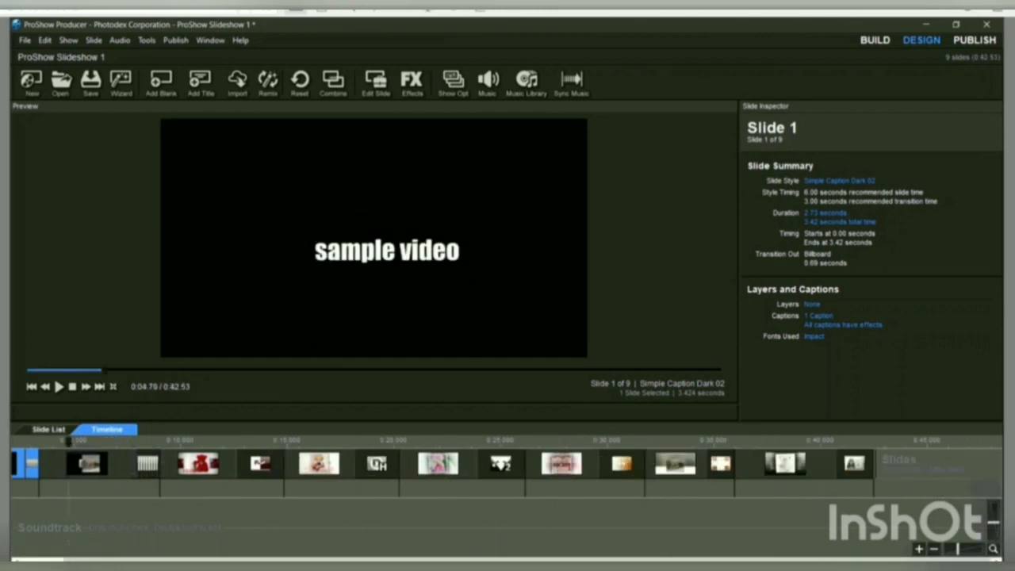
Open the show's soundtrack options and start adding an audio file from the Music folder.
double_click(507, 528)
left_click(63, 182)
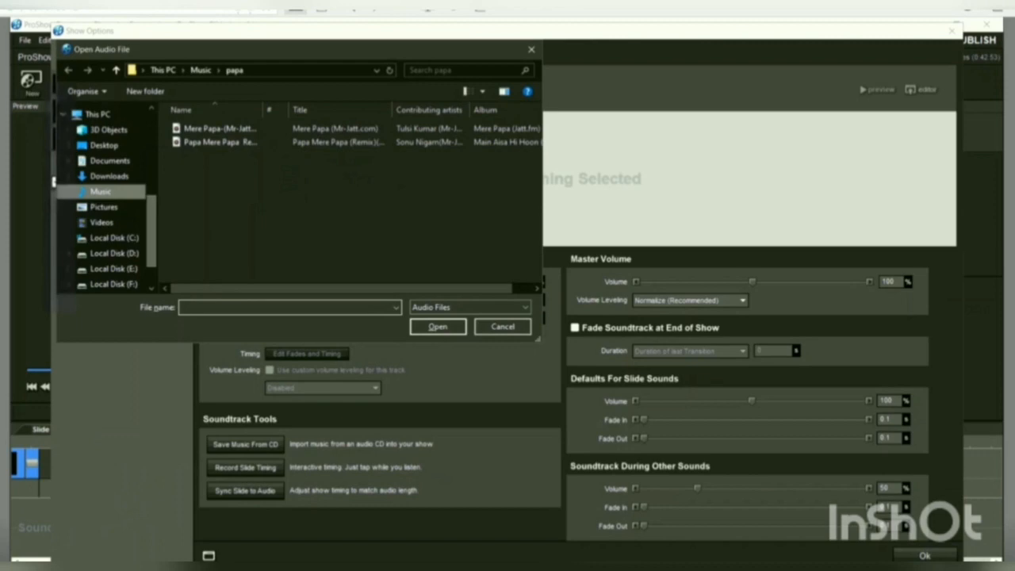
left_click(101, 192)
Look through the songs in the Music folder for a suitable soundtrack.
left_click_drag(537, 124, 536, 126)
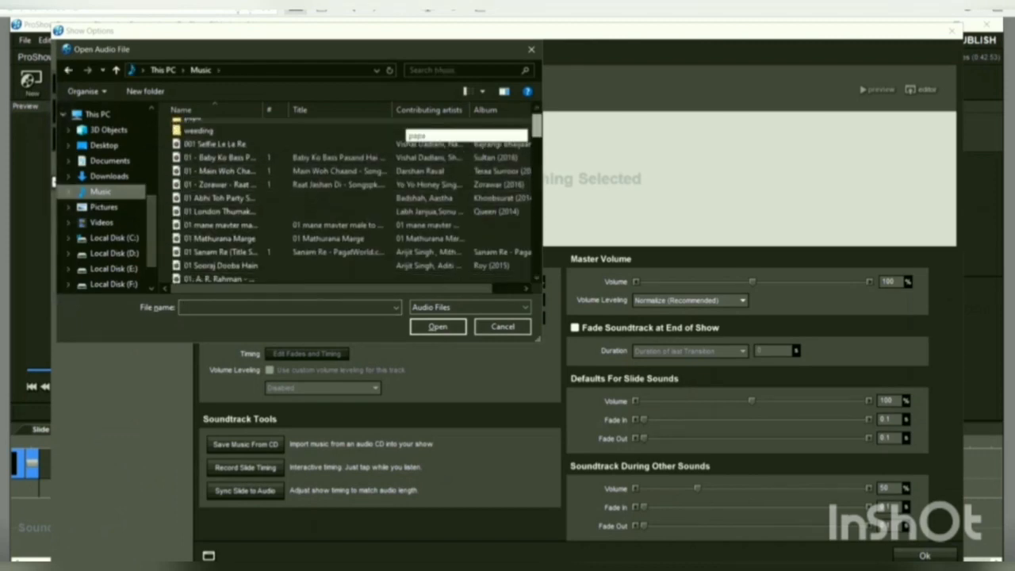
scroll(444, 135, "down", 2)
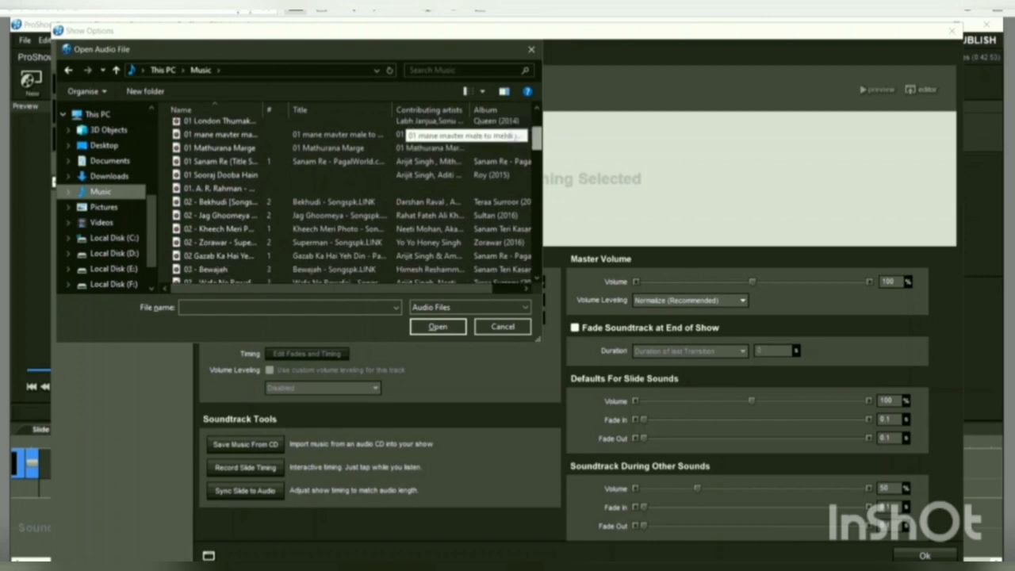
scroll(445, 139, "down", 2)
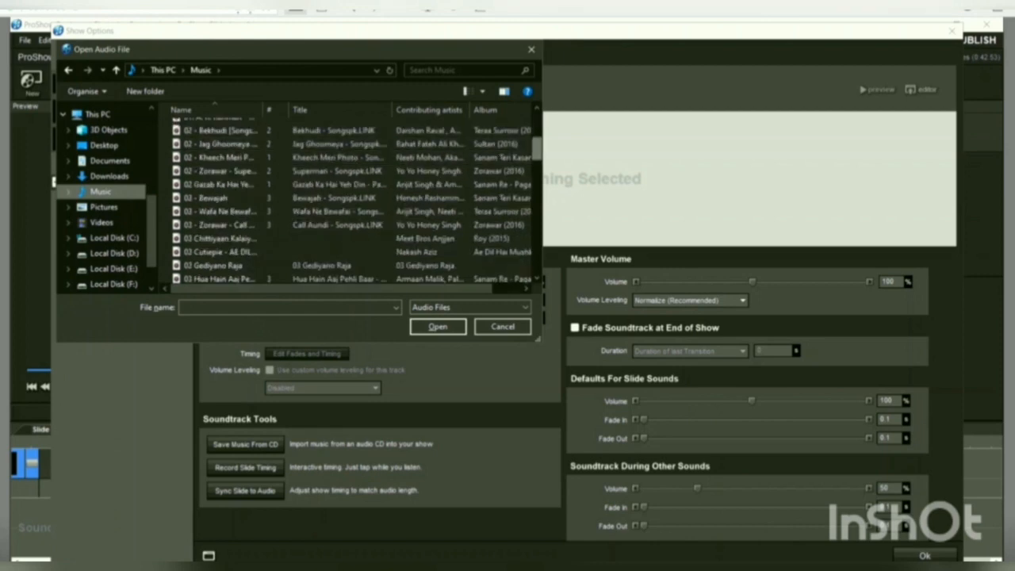
scroll(444, 159, "down", 1)
scroll(444, 162, "down", 1)
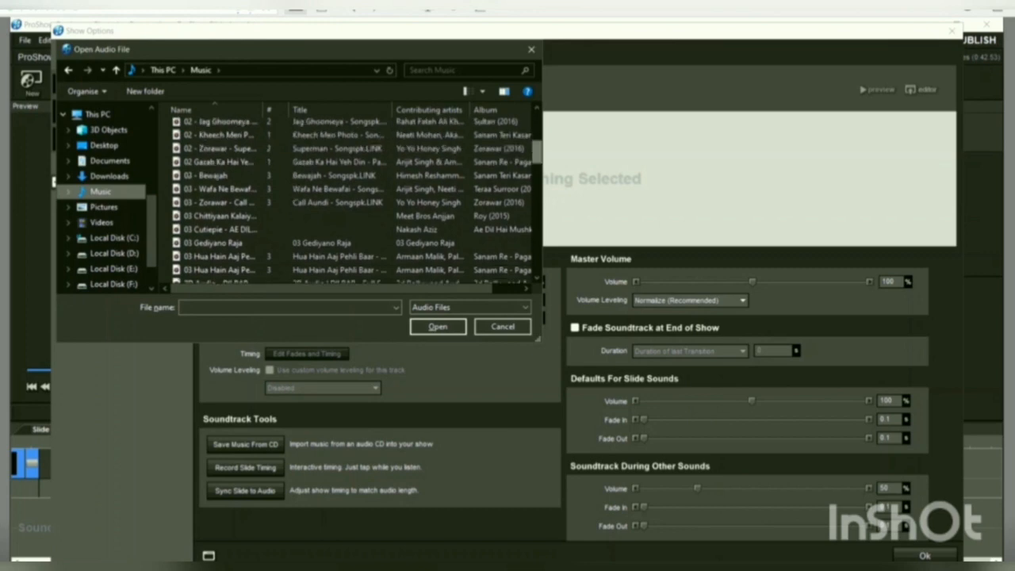
scroll(444, 161, "down", 1)
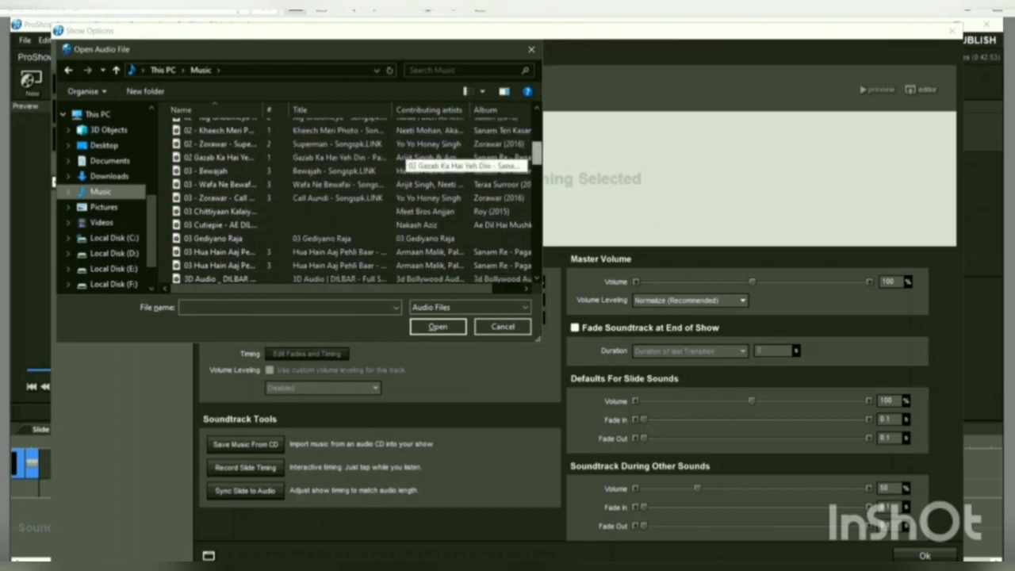
scroll(444, 162, "down", 1)
scroll(400, 166, "down", 3)
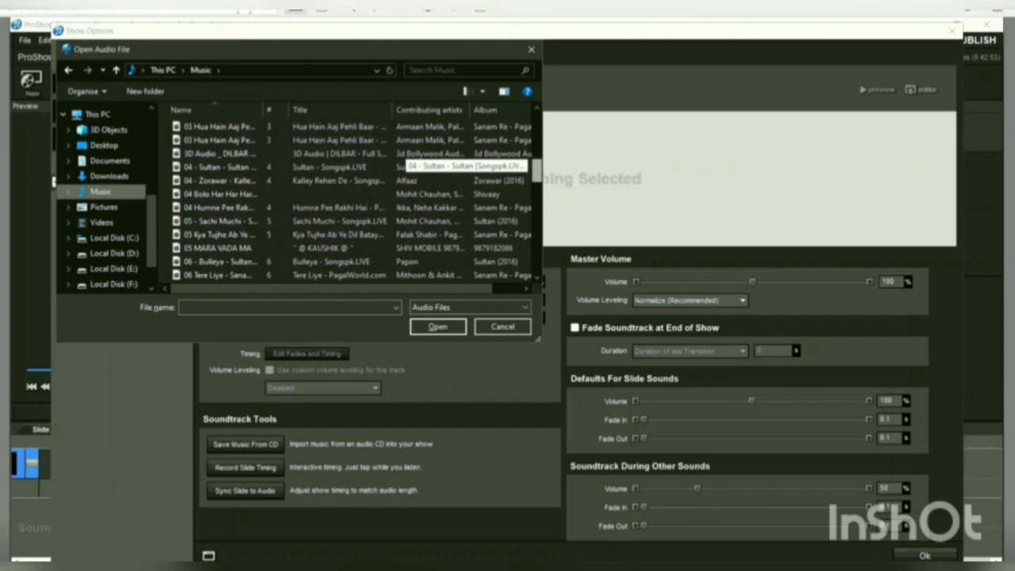
scroll(401, 166, "down", 4)
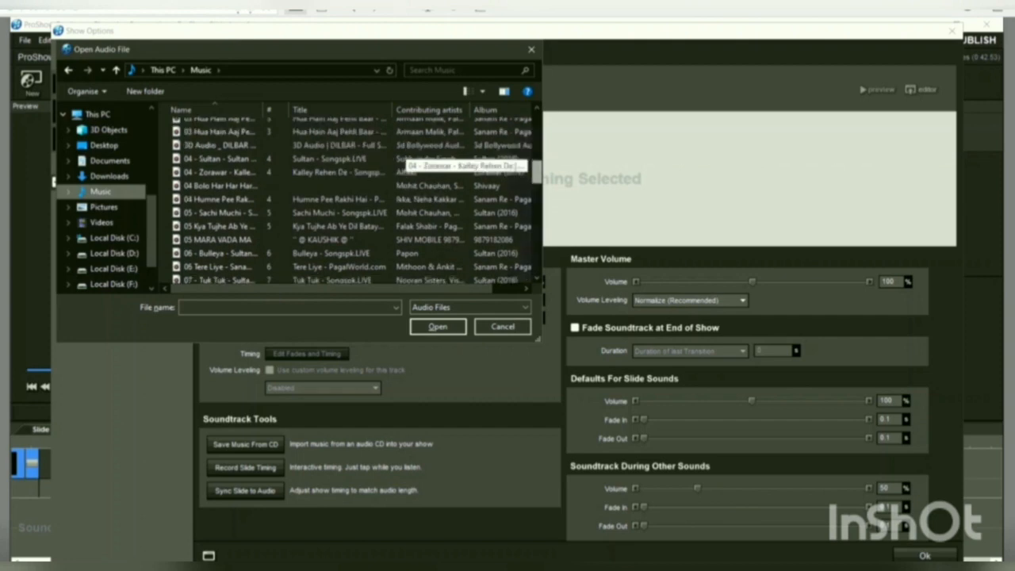
scroll(400, 166, "down", 3)
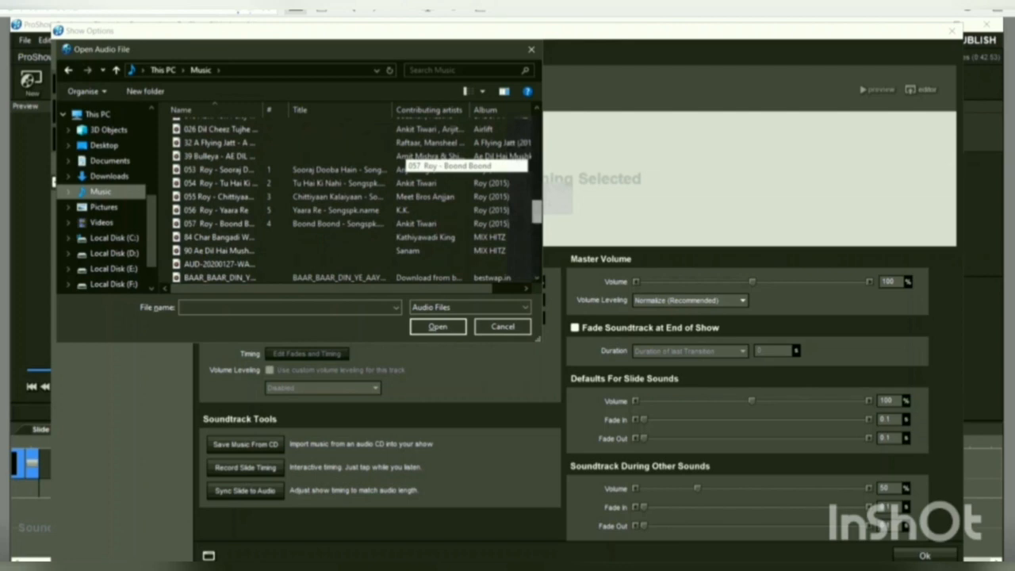
Add the song "Yaari (Official Video)" from the weeding folder as the soundtrack and confirm the show options.
scroll(401, 166, "down", 4)
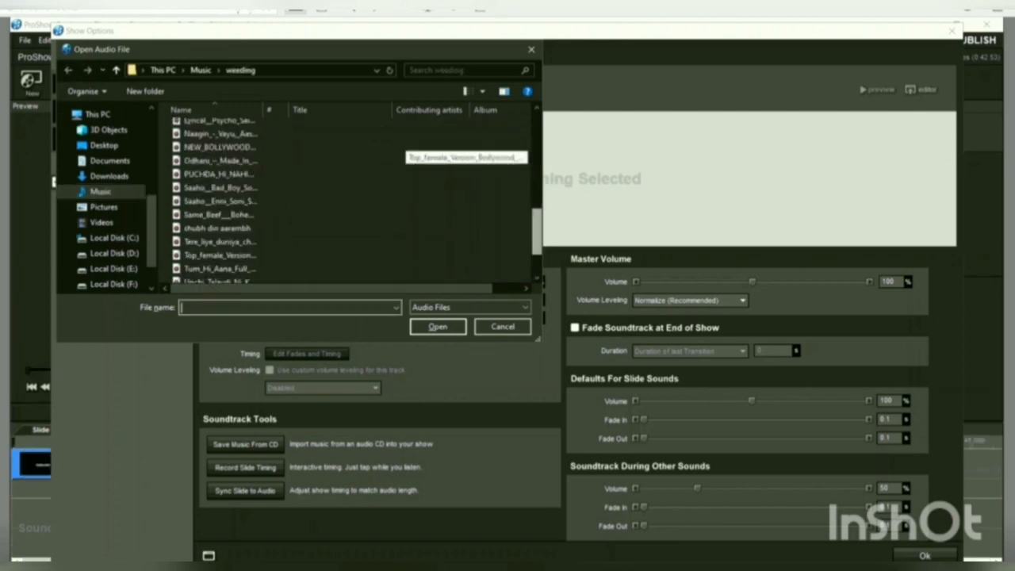
scroll(401, 165, "down", 2)
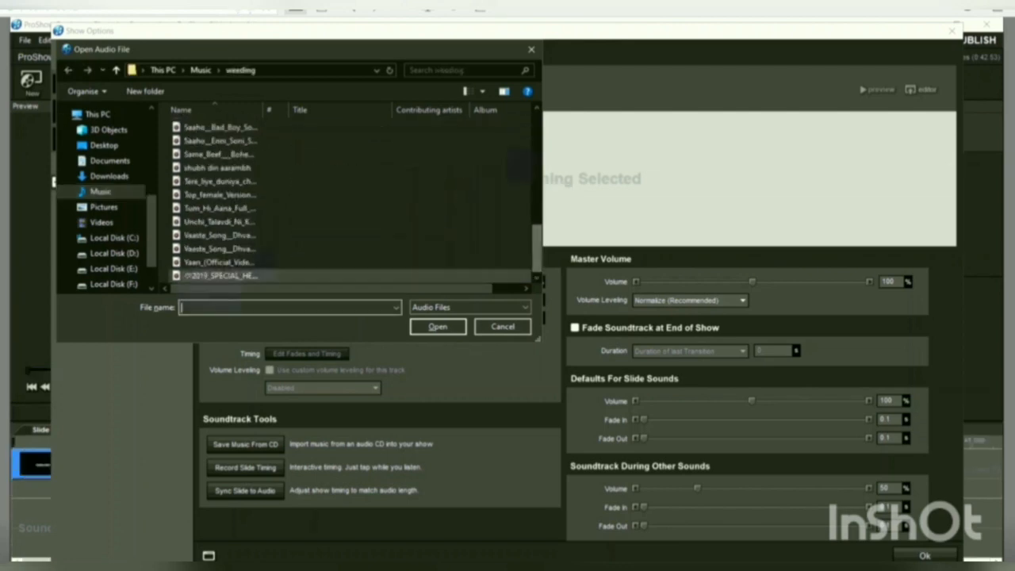
double_click(381, 260)
left_click(925, 555)
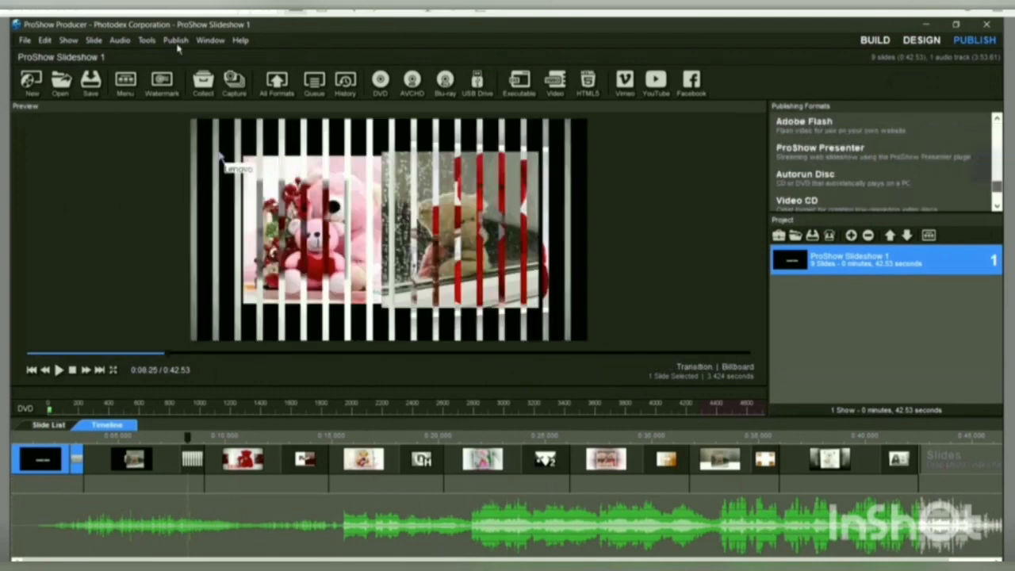
Look through the available publishing formats for the show.
scroll(177, 44, "down", 3)
scroll(177, 44, "up", 1)
scroll(177, 44, "down", 1)
left_click(176, 41)
key("Down")
key("Down")
key("Down")
key("Down")
key("Down")
key("Down")
key("Down")
key("Down")
key("Down")
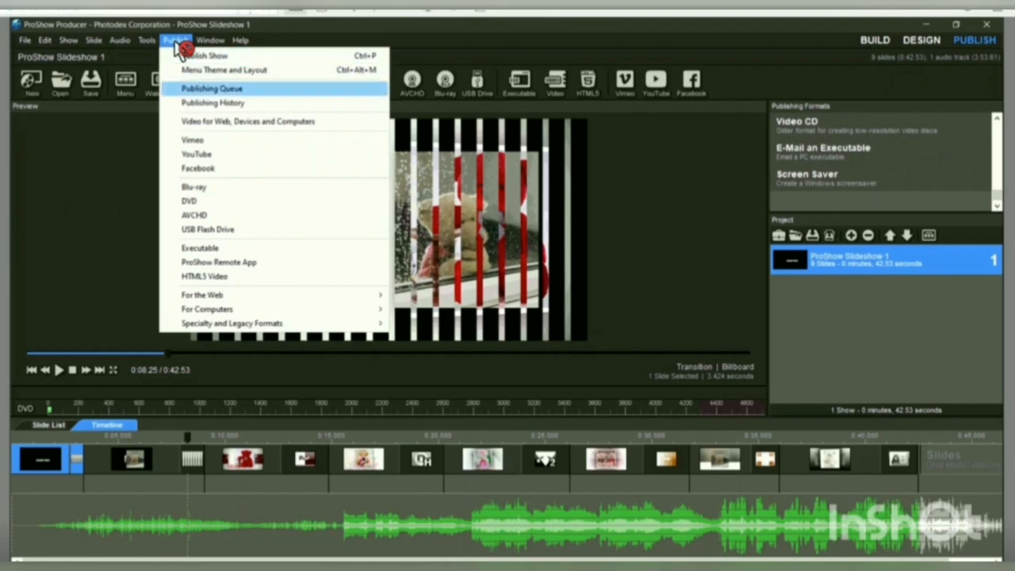
key("Down")
key("Down")
key("Down")
key("Down")
key("Down")
key("Down")
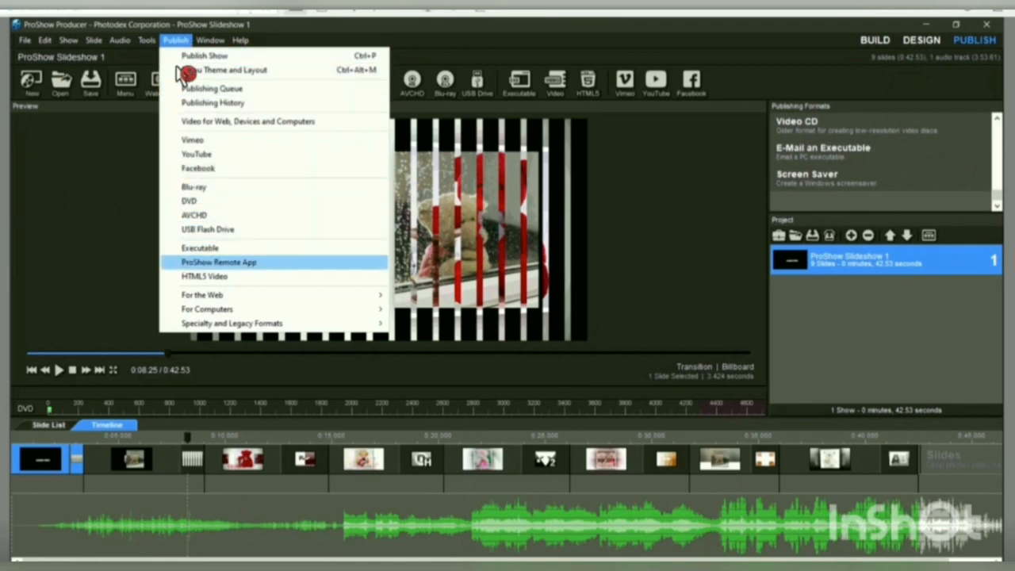
Publish the show as an MPEG-4 1080p (Full HD) video, saved as "ProShow Slideshow 1" in the weeding folder.
left_click(227, 124)
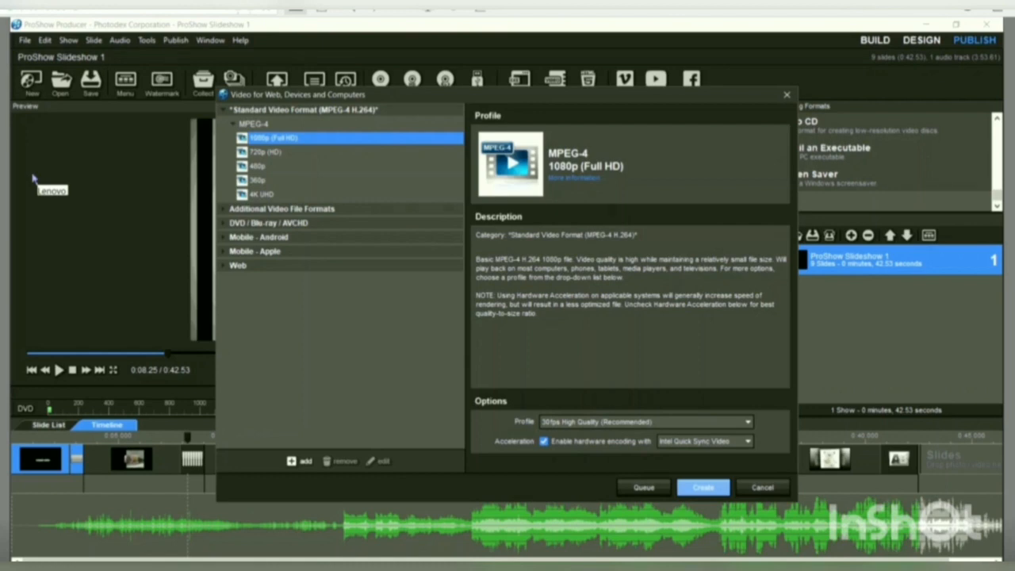
key("Return")
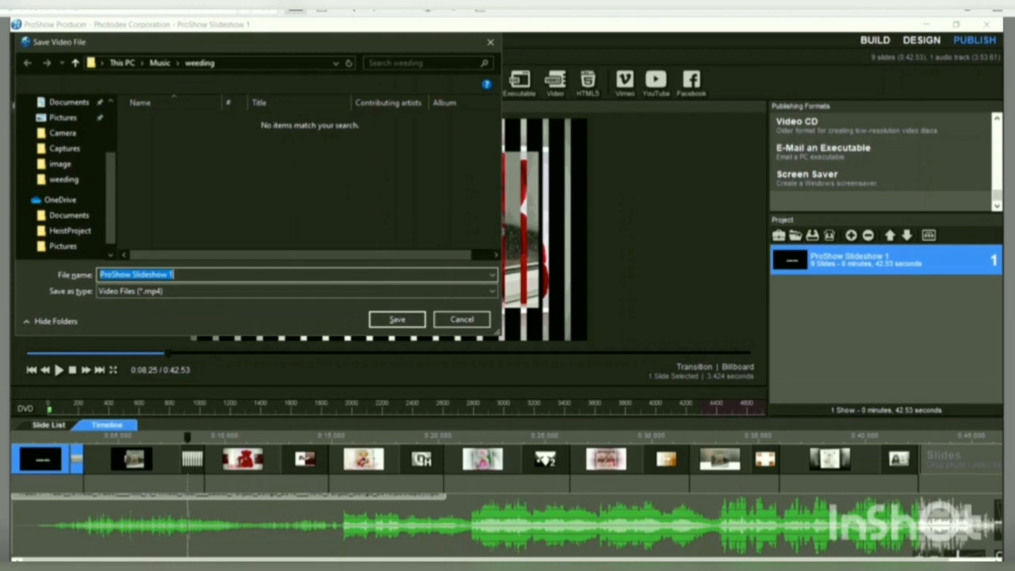
key("Return")
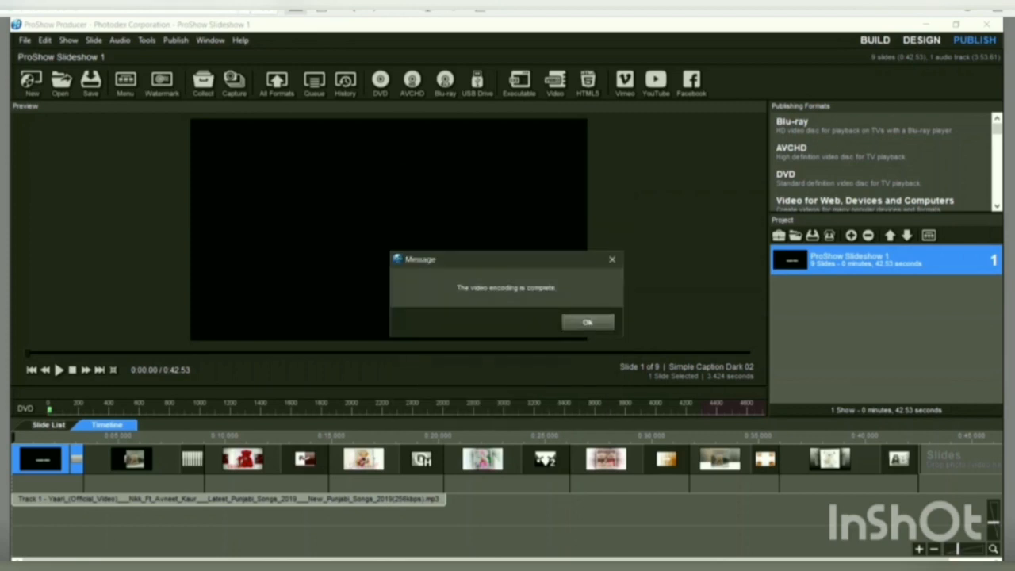
key("Return")
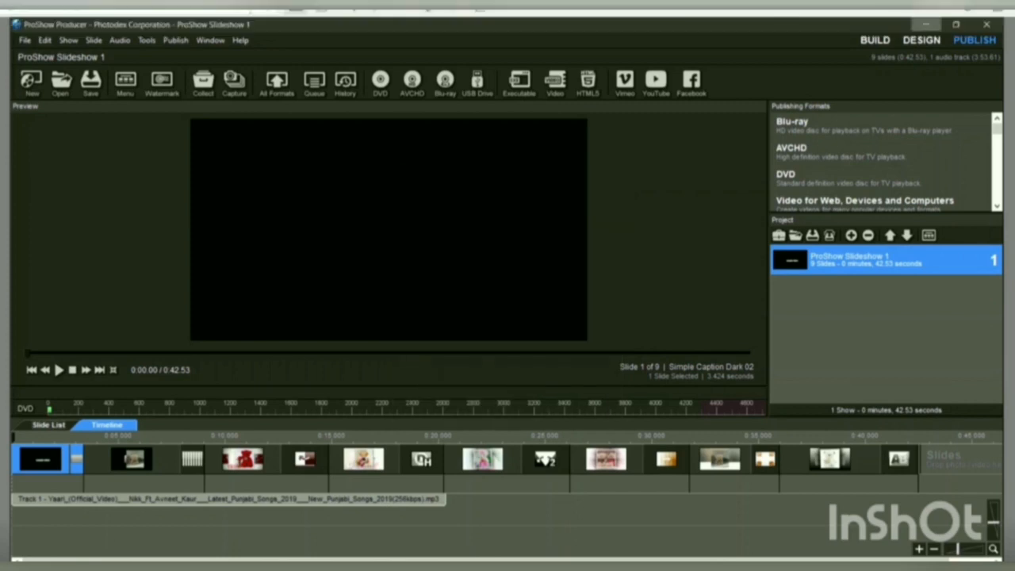